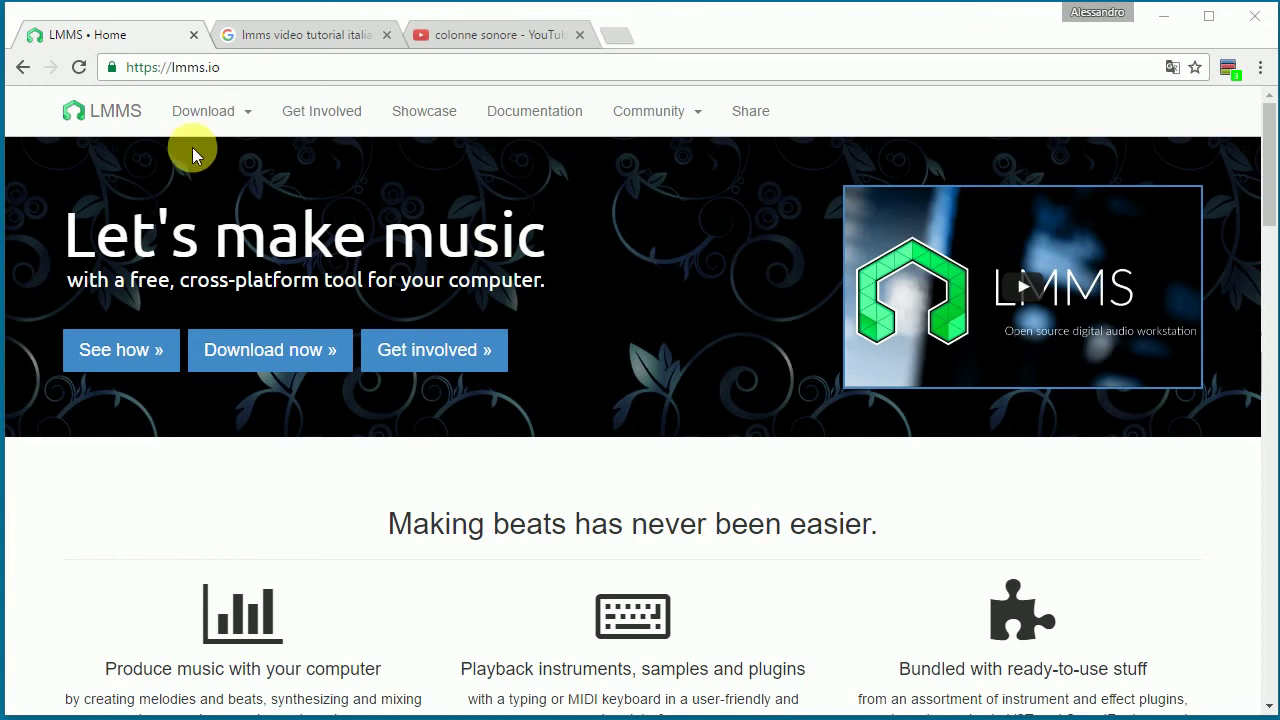
left_click_drag(220, 70, 108, 74)
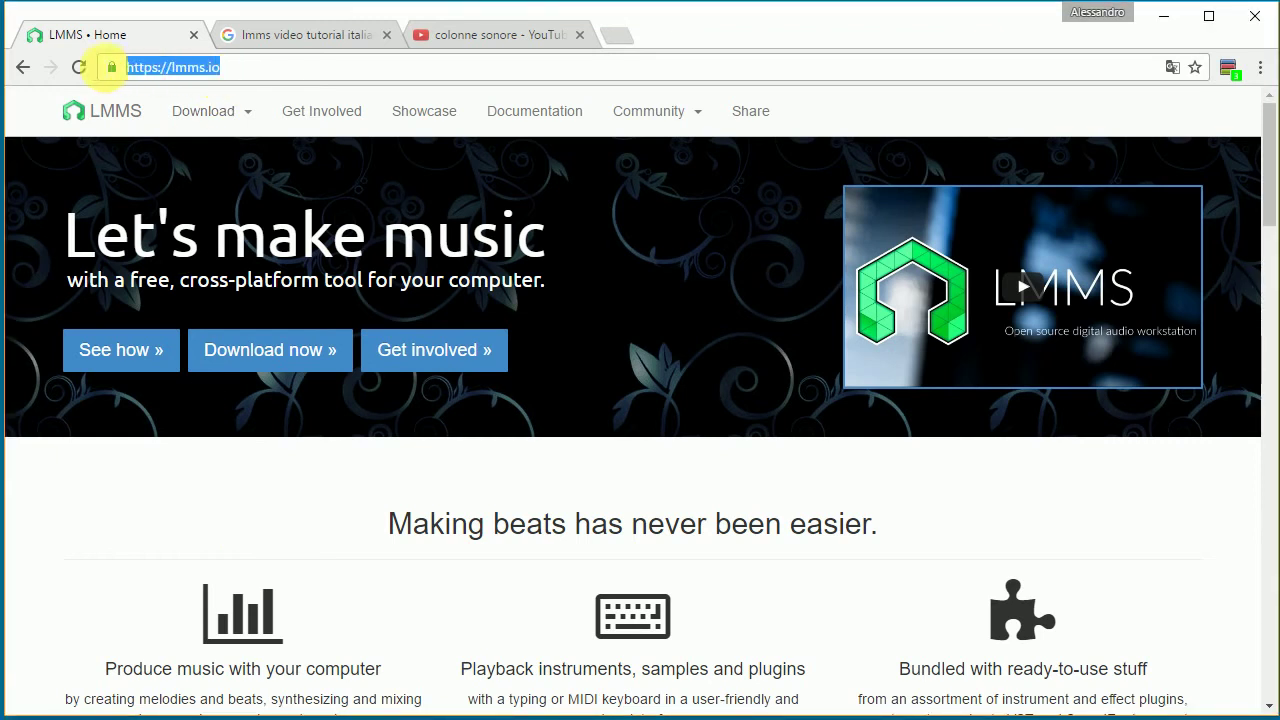
left_click(256, 74)
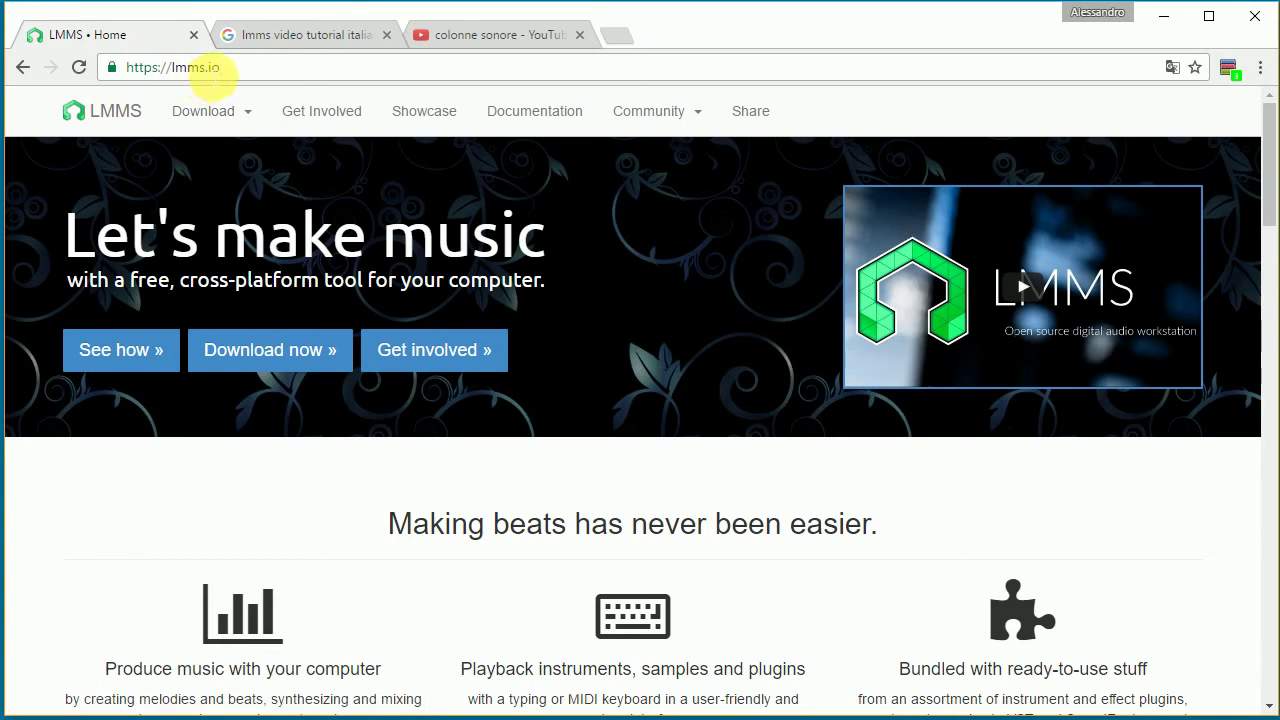
left_click_drag(229, 69, 120, 66)
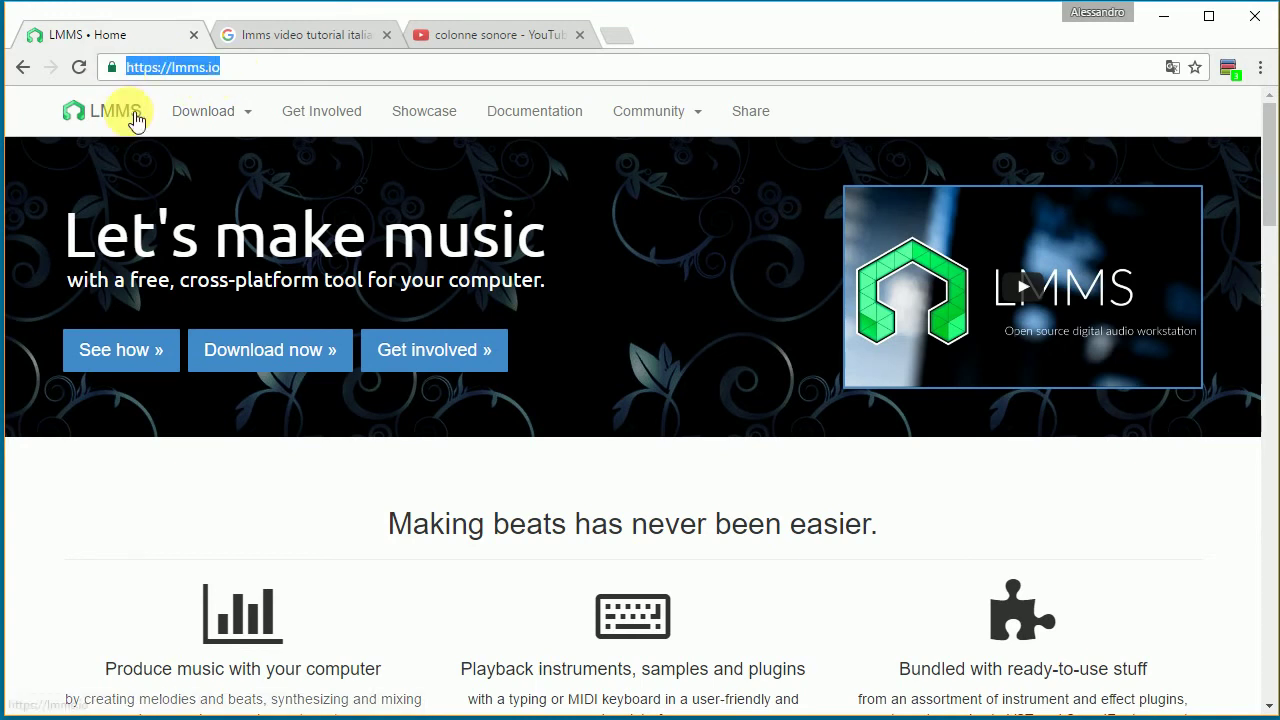
left_click(248, 70)
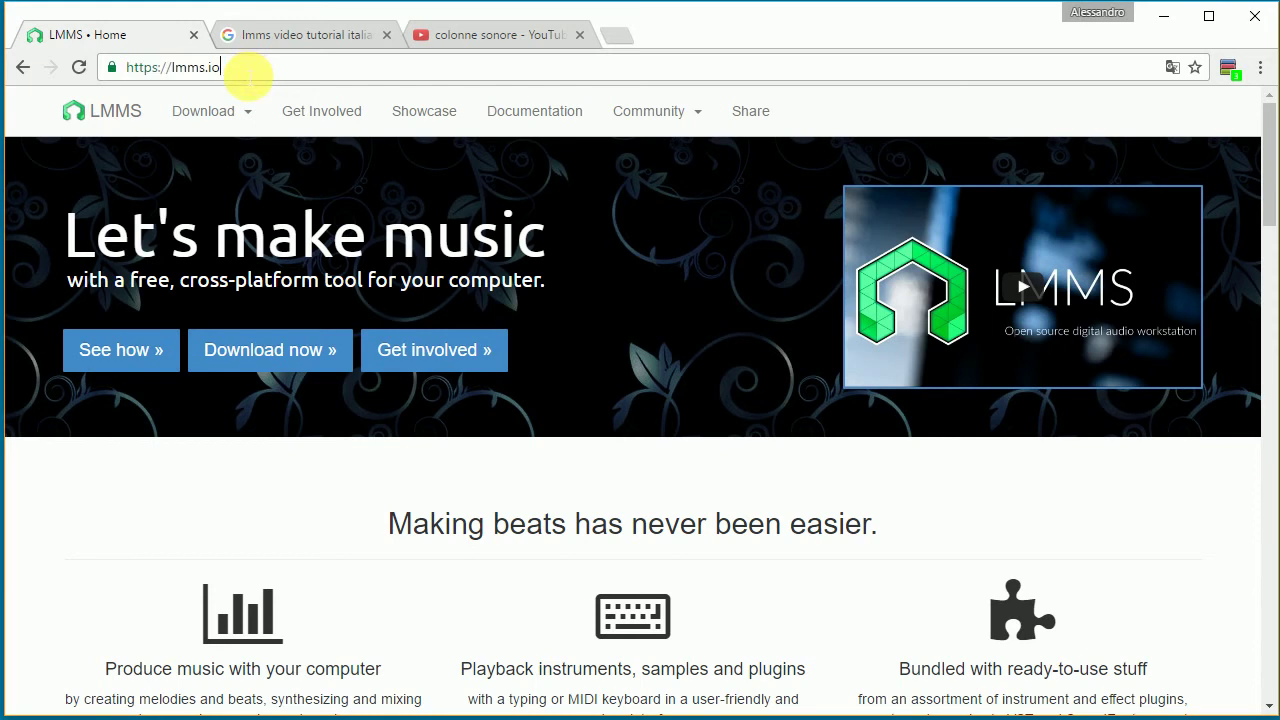
Look through the Google results for "lmms video tutorial italiano" to examine the available LMMS tutorials and guides
left_click(270, 37)
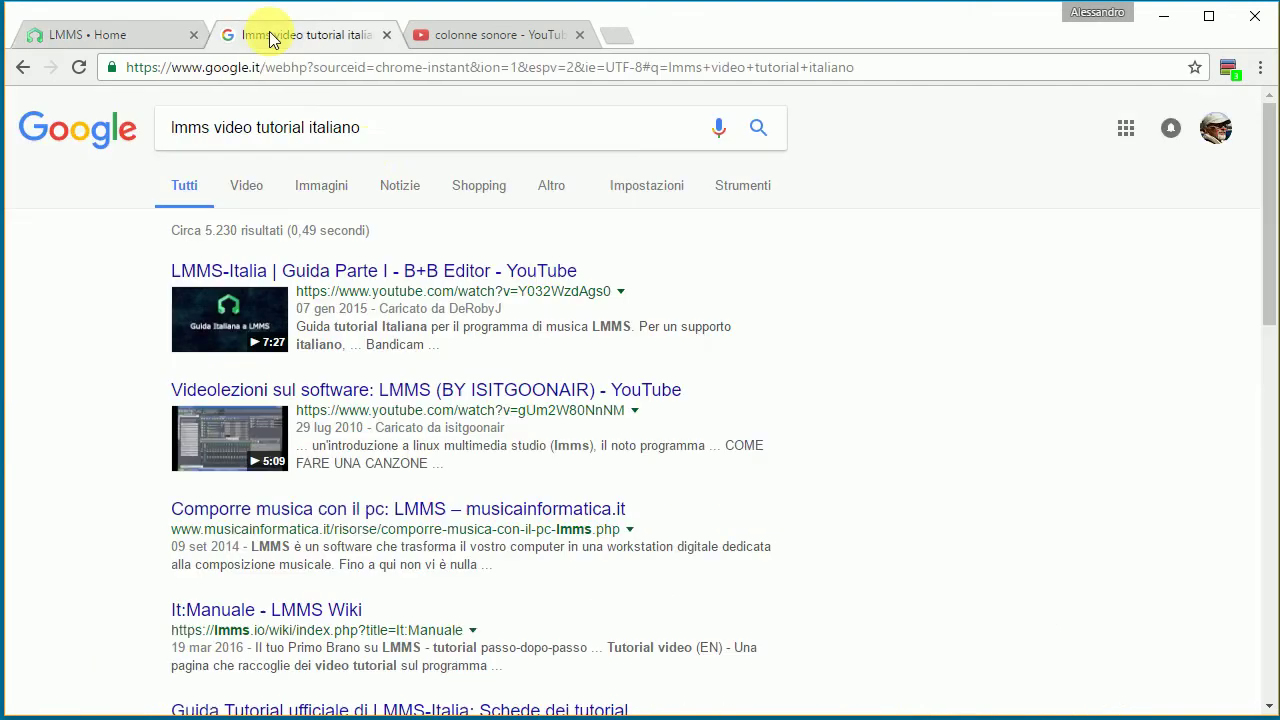
left_click_drag(377, 131, 100, 122)
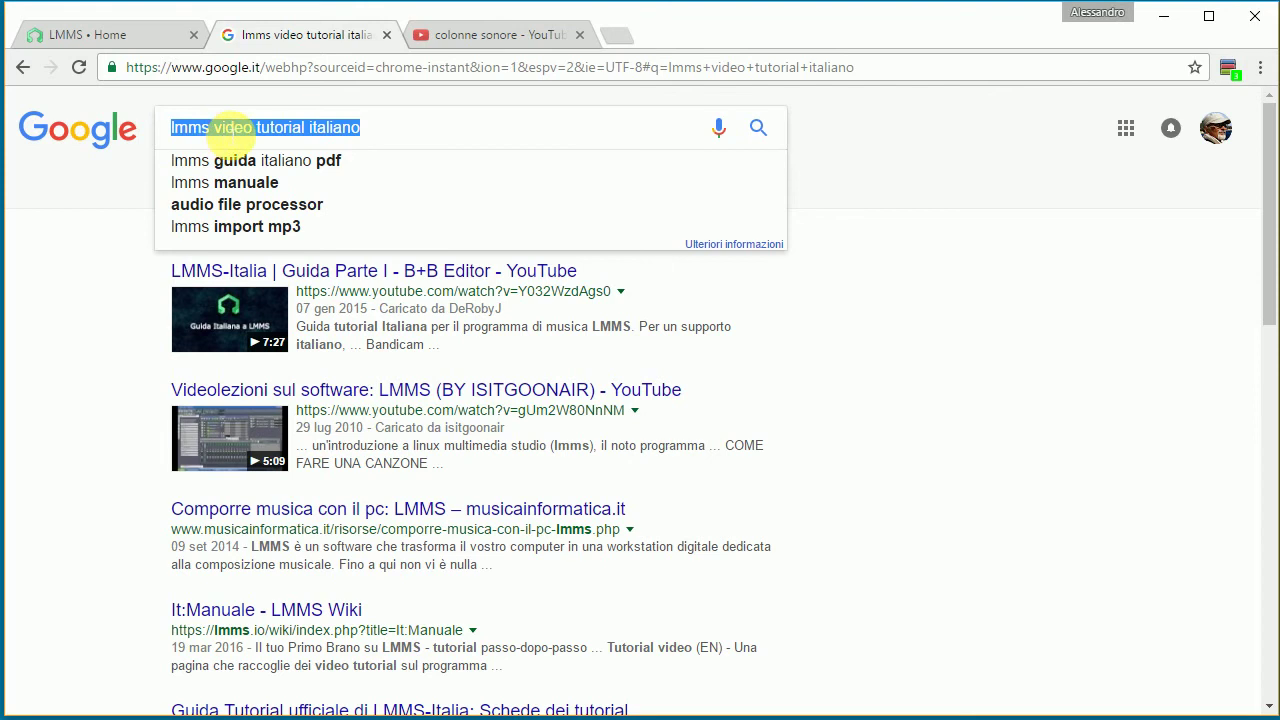
left_click(380, 132)
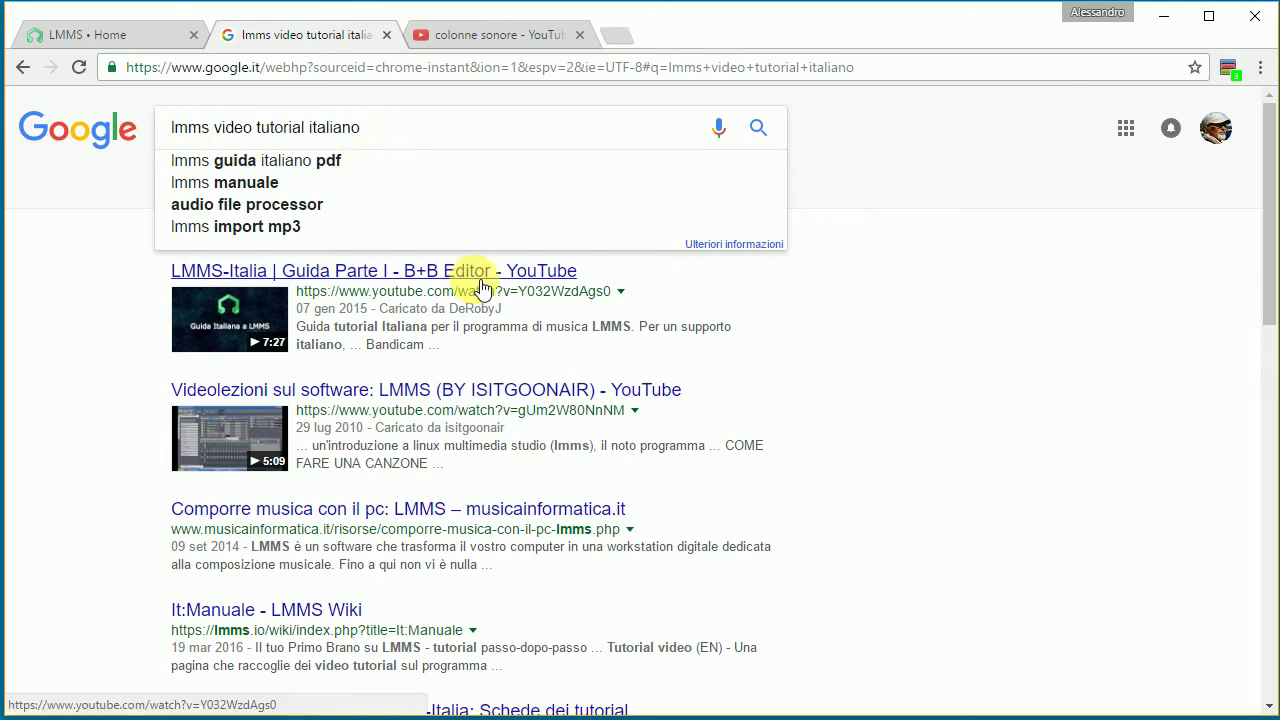
scroll(490, 312, "down", 2)
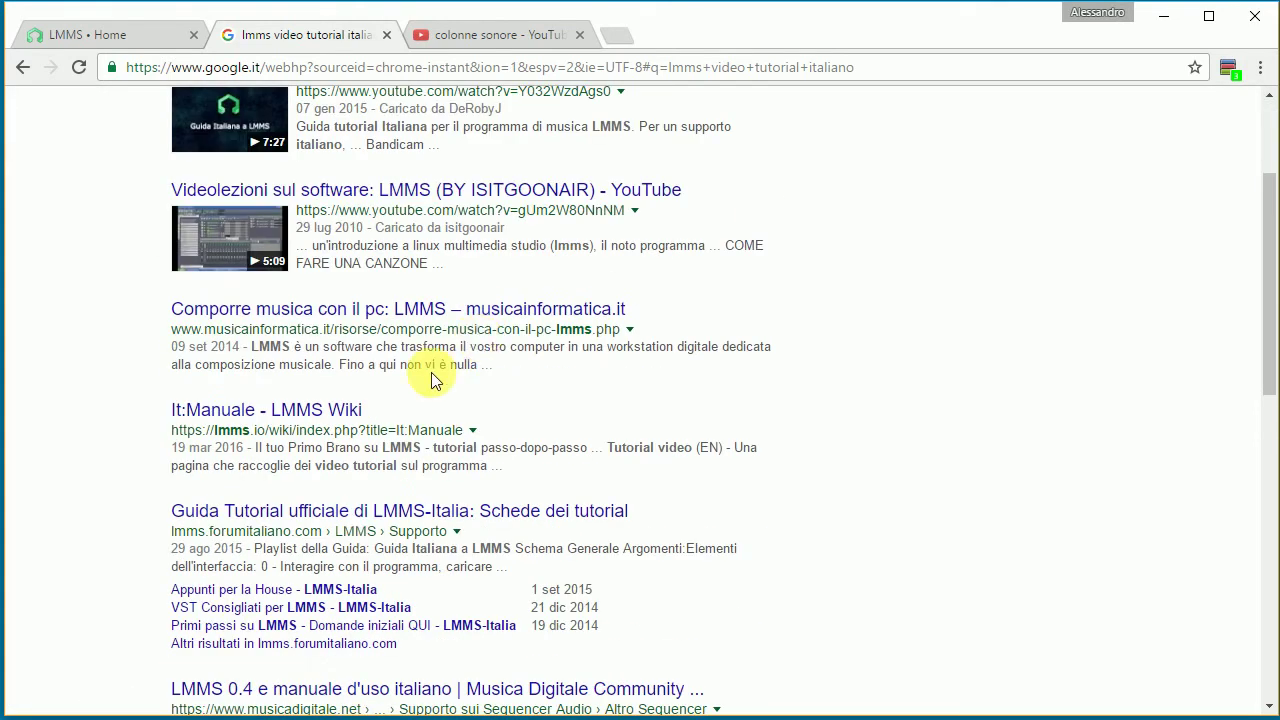
scroll(432, 385, "down", 7)
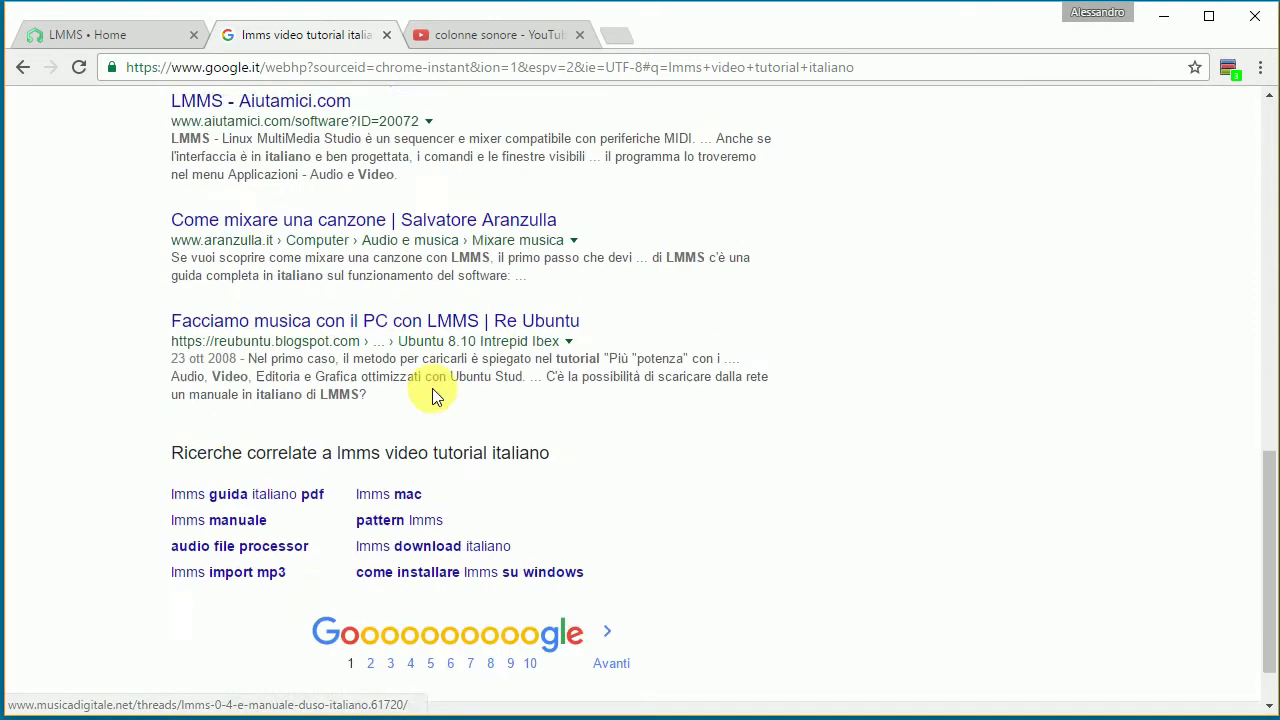
scroll(433, 395, "down", 2)
scroll(430, 391, "up", 6)
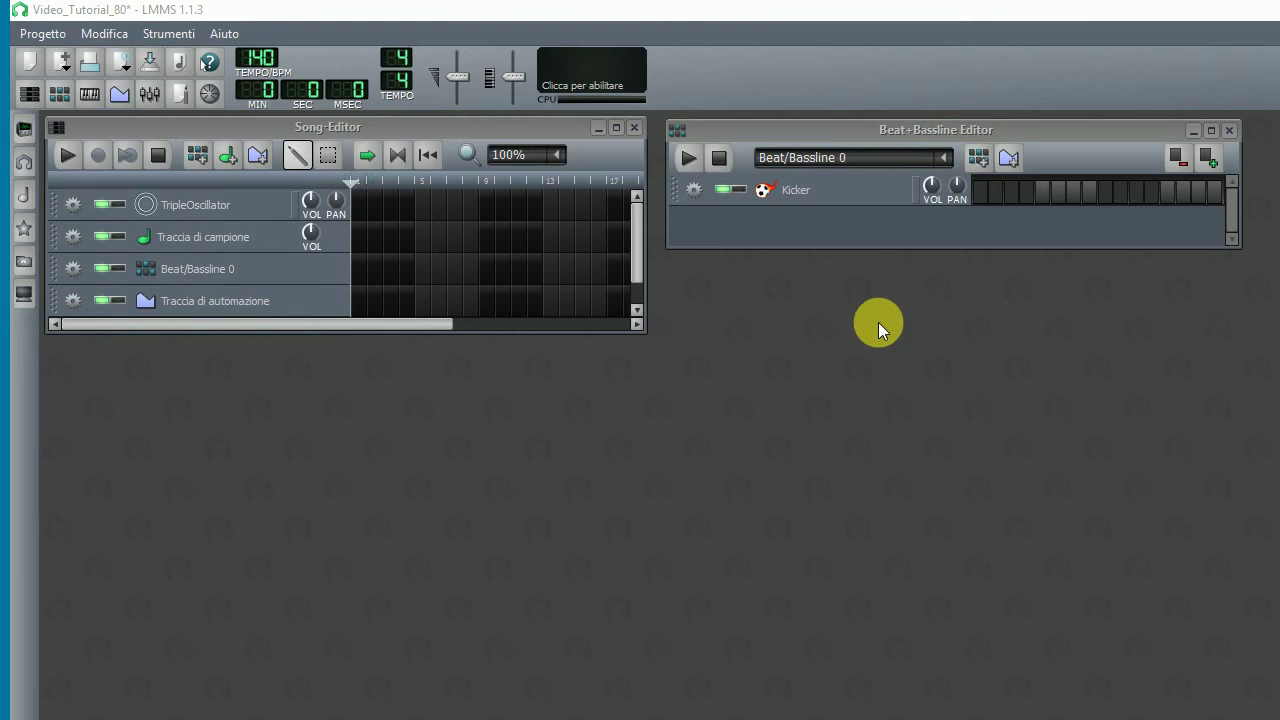
mouse_move(503, 131)
left_mouse_down()
mouse_move(500, 159)
mouse_move(503, 131)
left_mouse_up()
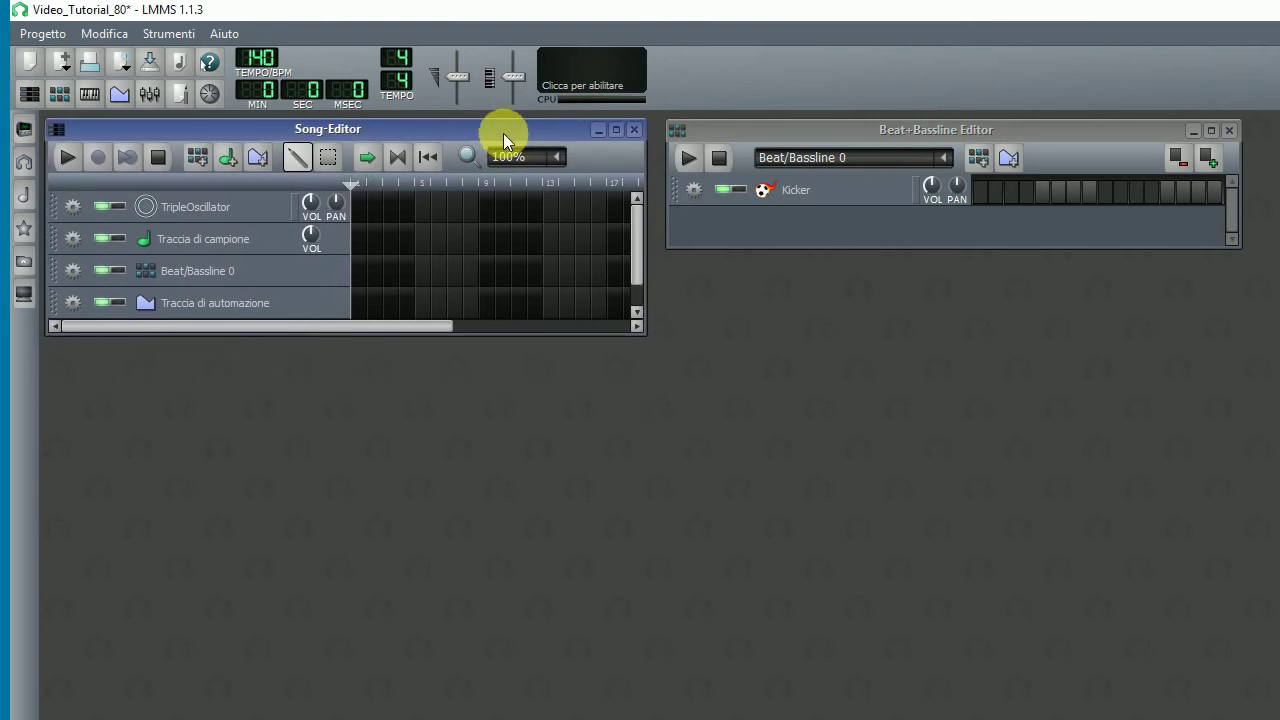
mouse_move(976, 128)
left_mouse_down()
mouse_move(974, 183)
mouse_move(969, 131)
left_mouse_up()
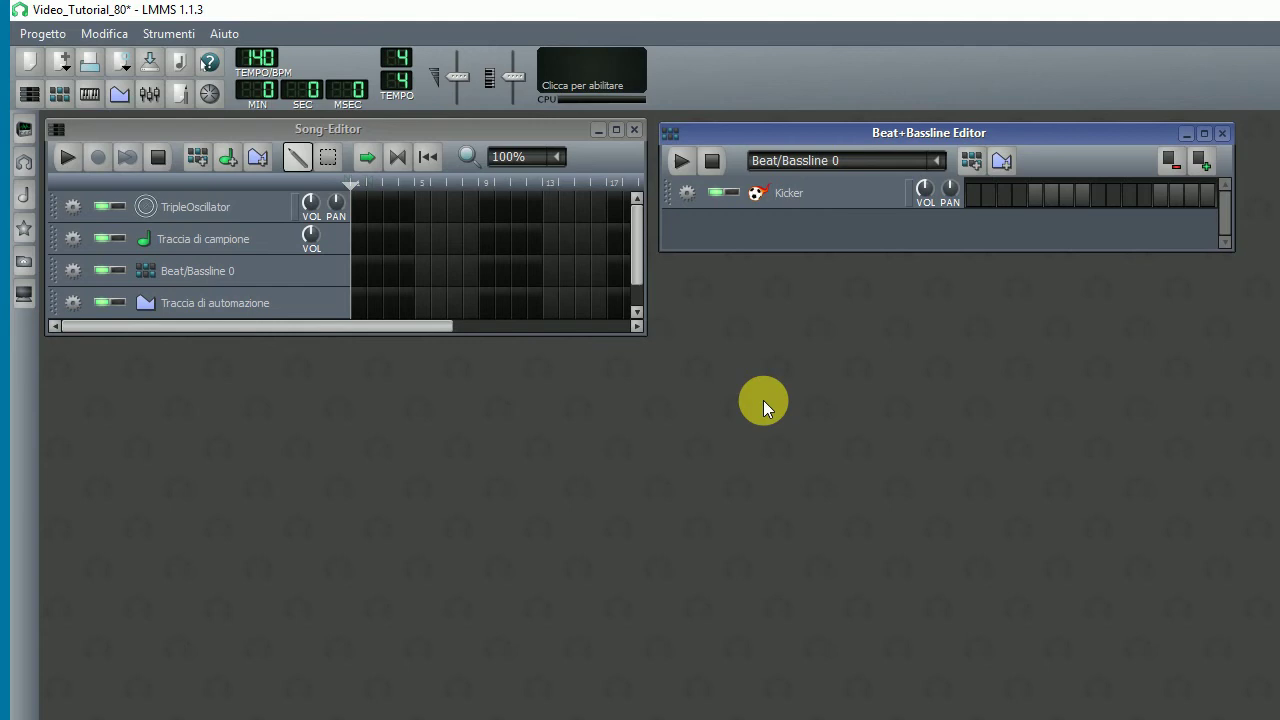
In LMMS, add the church_organ04.ogg sample from the instruments folder as a new track at the end of the Song-Editor
left_click(25, 200)
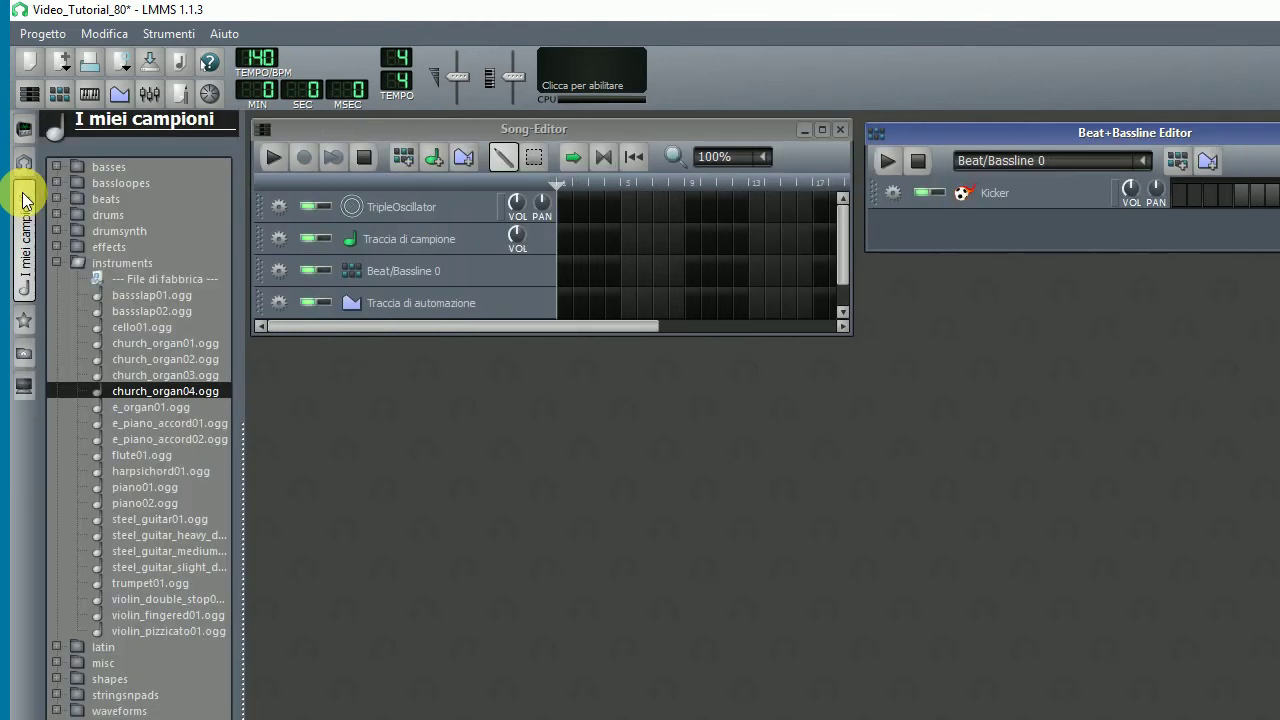
left_click(56, 261)
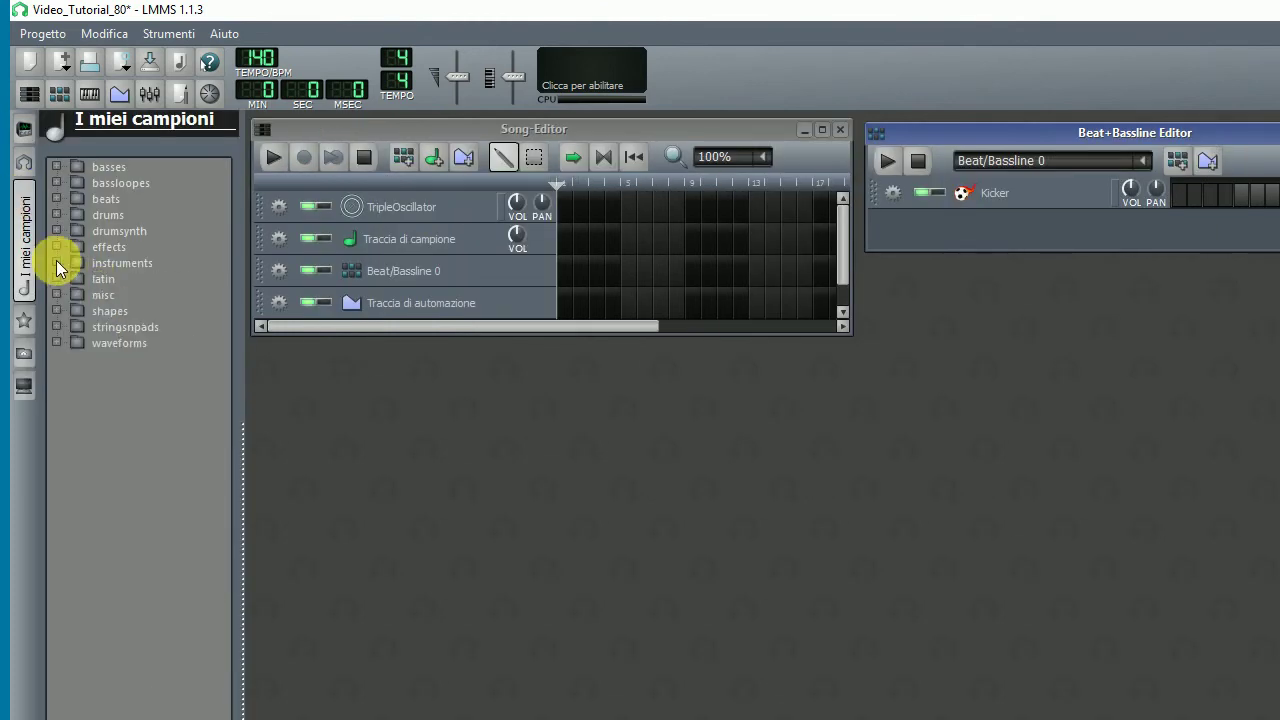
left_click(57, 261)
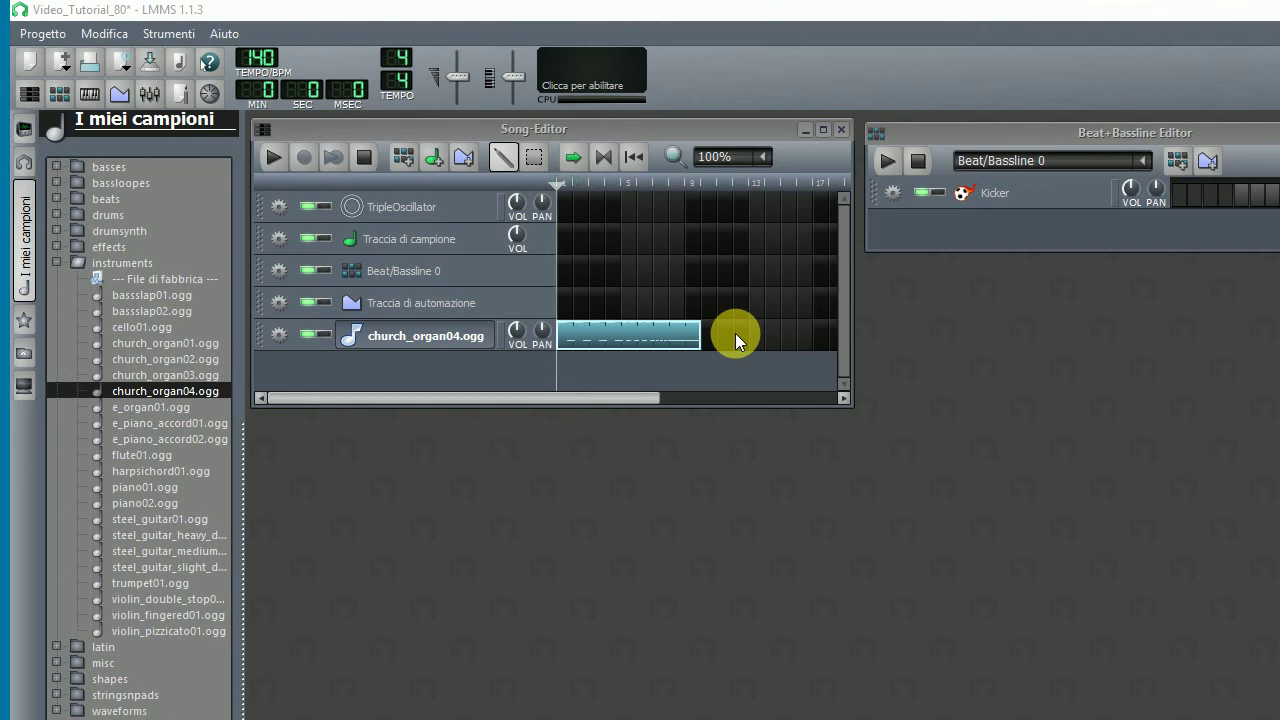
left_click(121, 392)
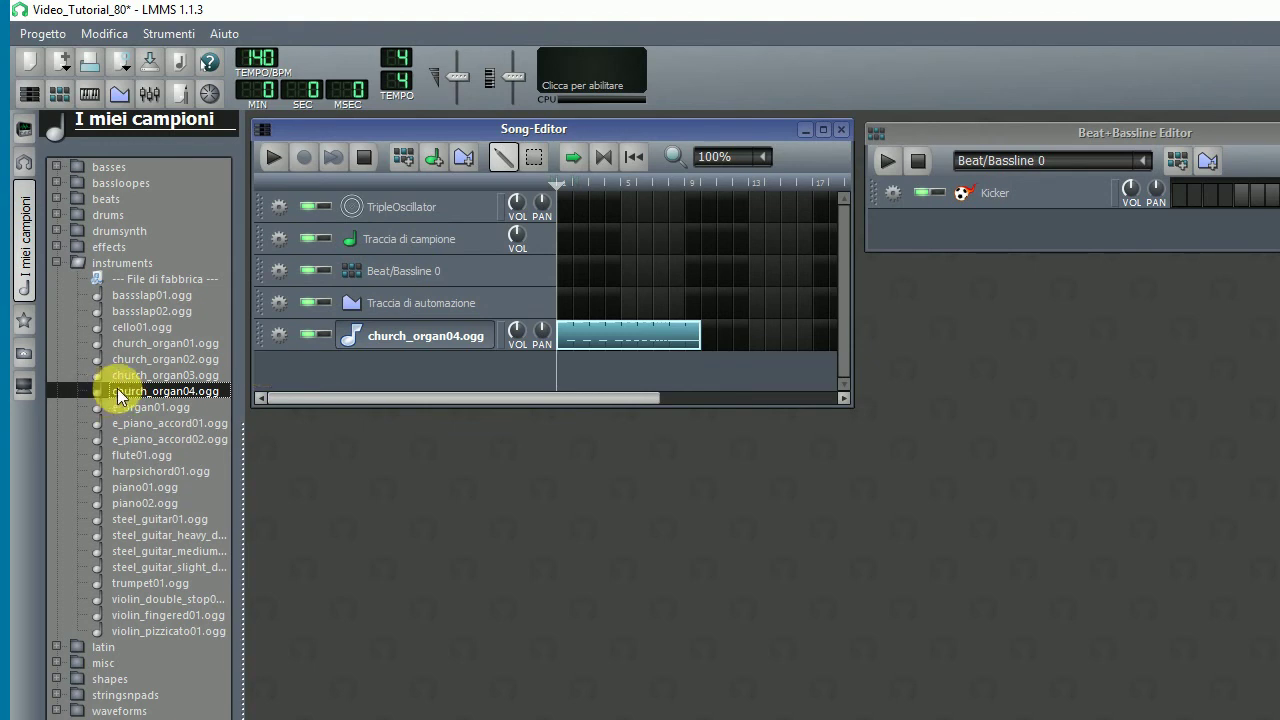
left_click_drag(117, 390, 390, 378)
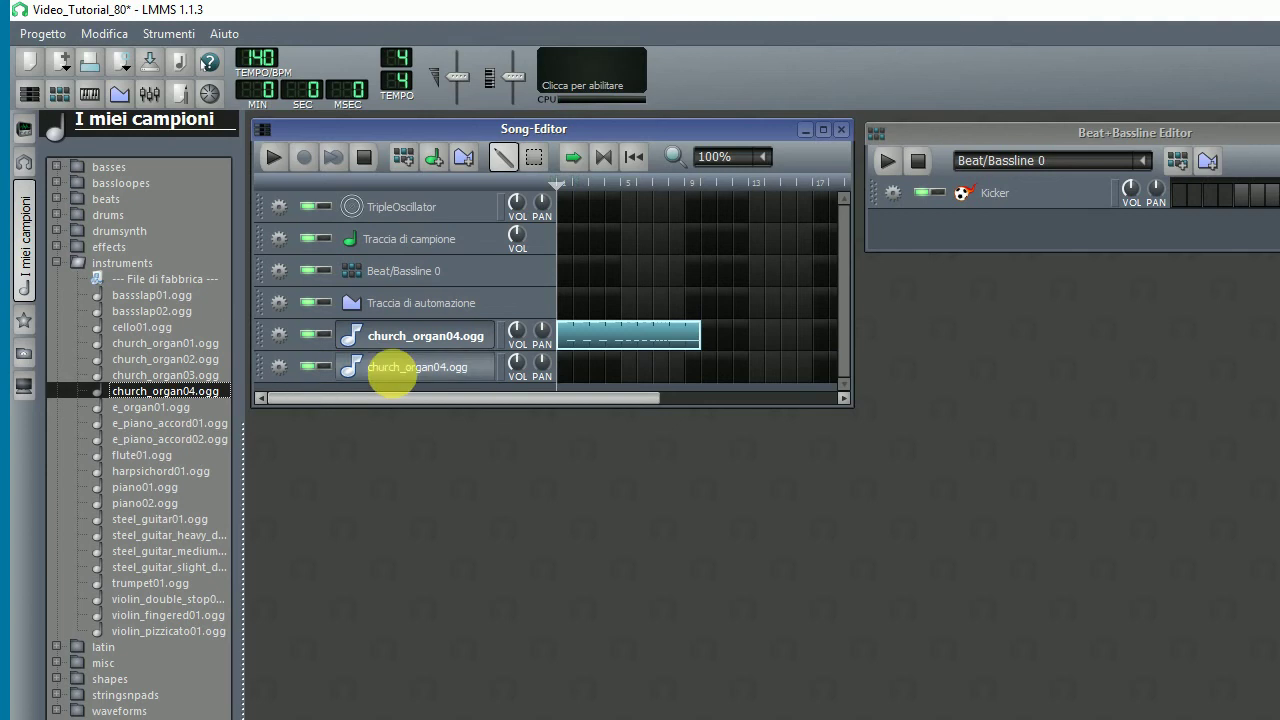
Open the empty pattern at the first bar of the new church_organ04.ogg track in the Piano-Roll
left_click(567, 377)
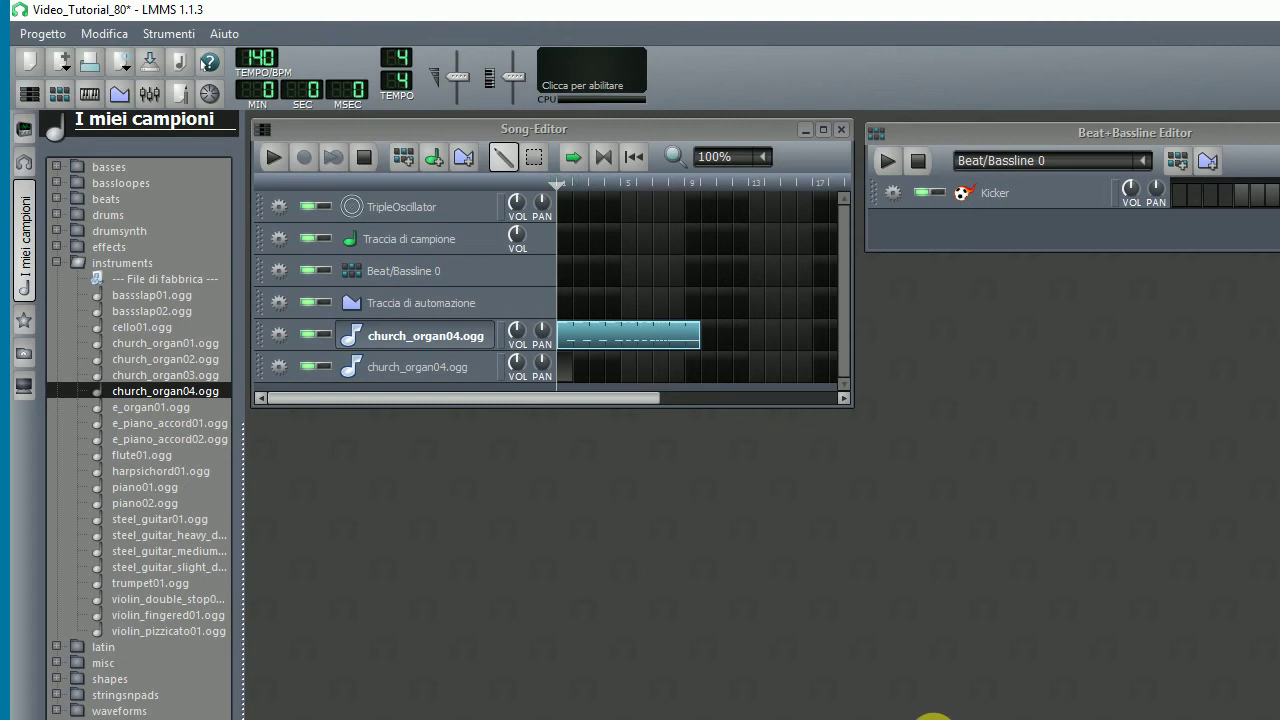
key("F7")
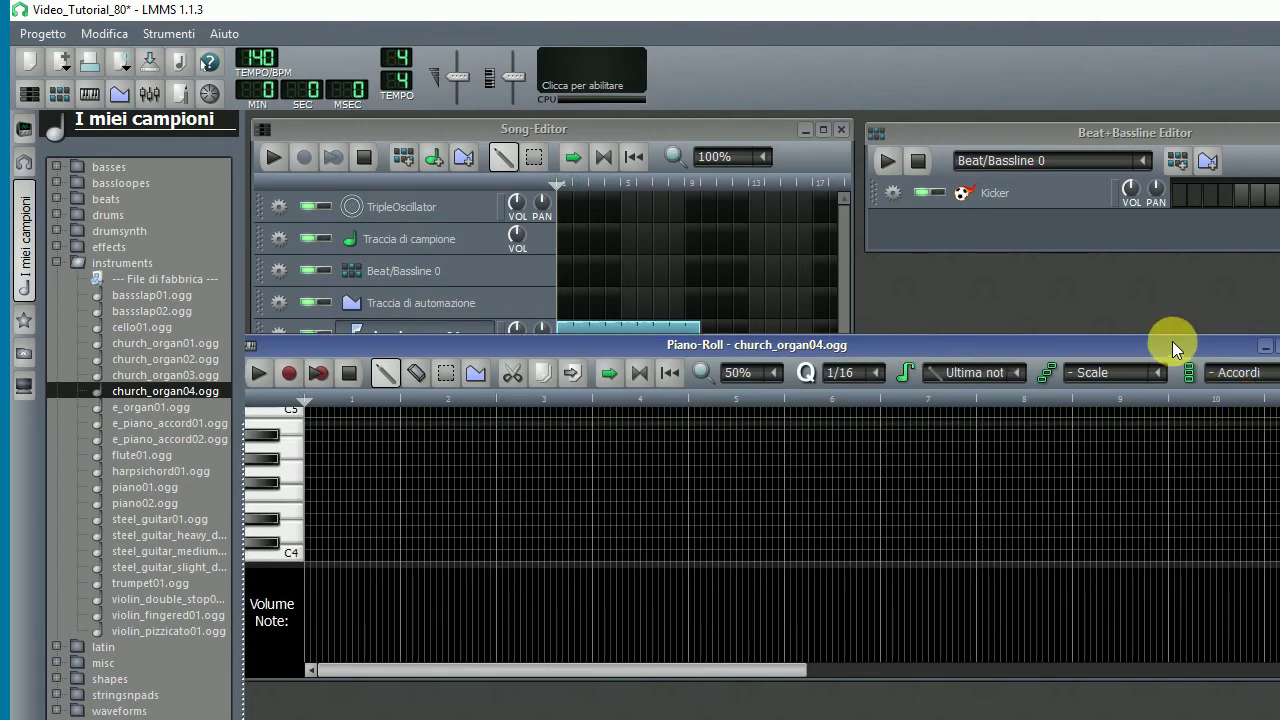
left_click_drag(1172, 343, 1144, 342)
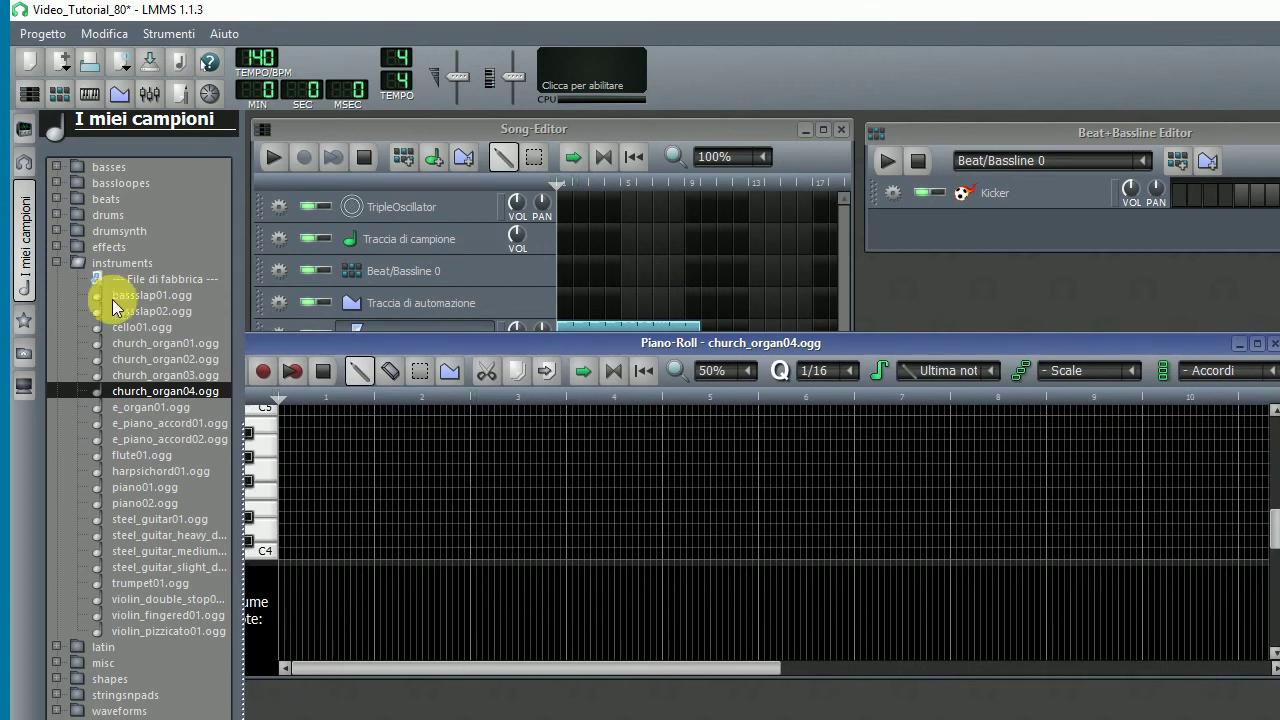
Collapse and hide the sample browser, and reposition the Piano-Roll window so that its whole keyboard is in view
left_click(54, 263)
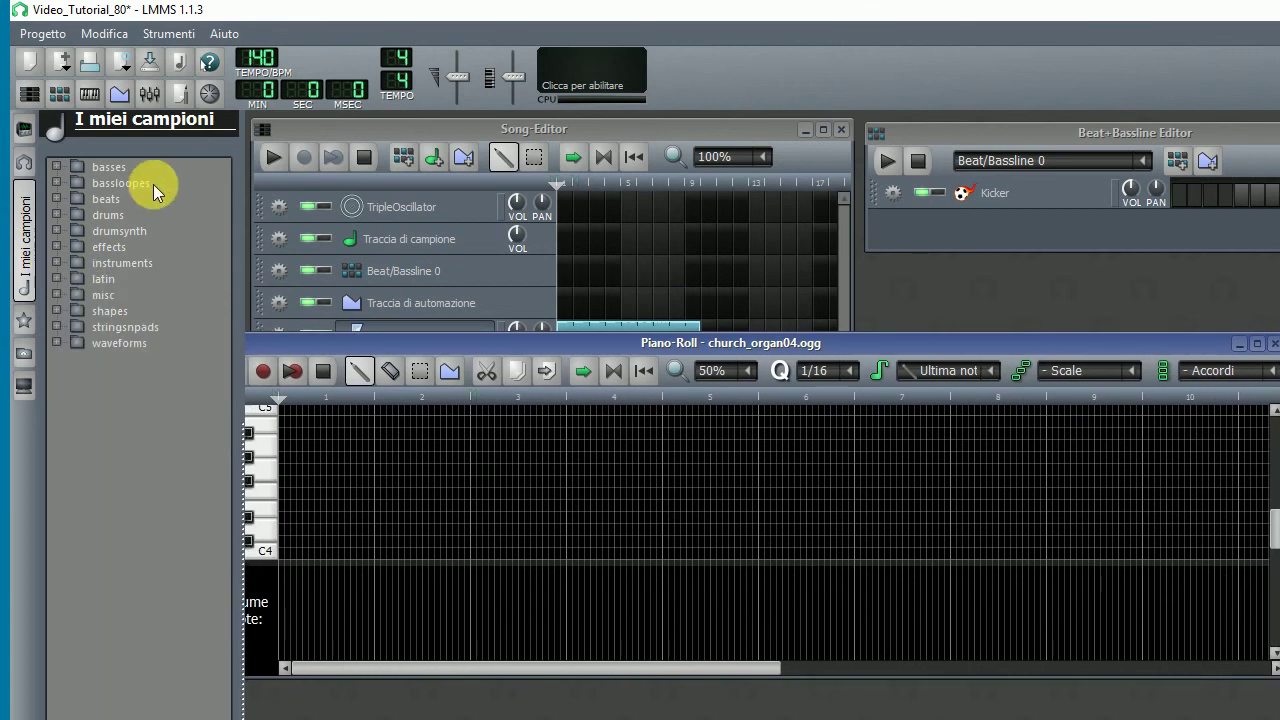
left_click(22, 215)
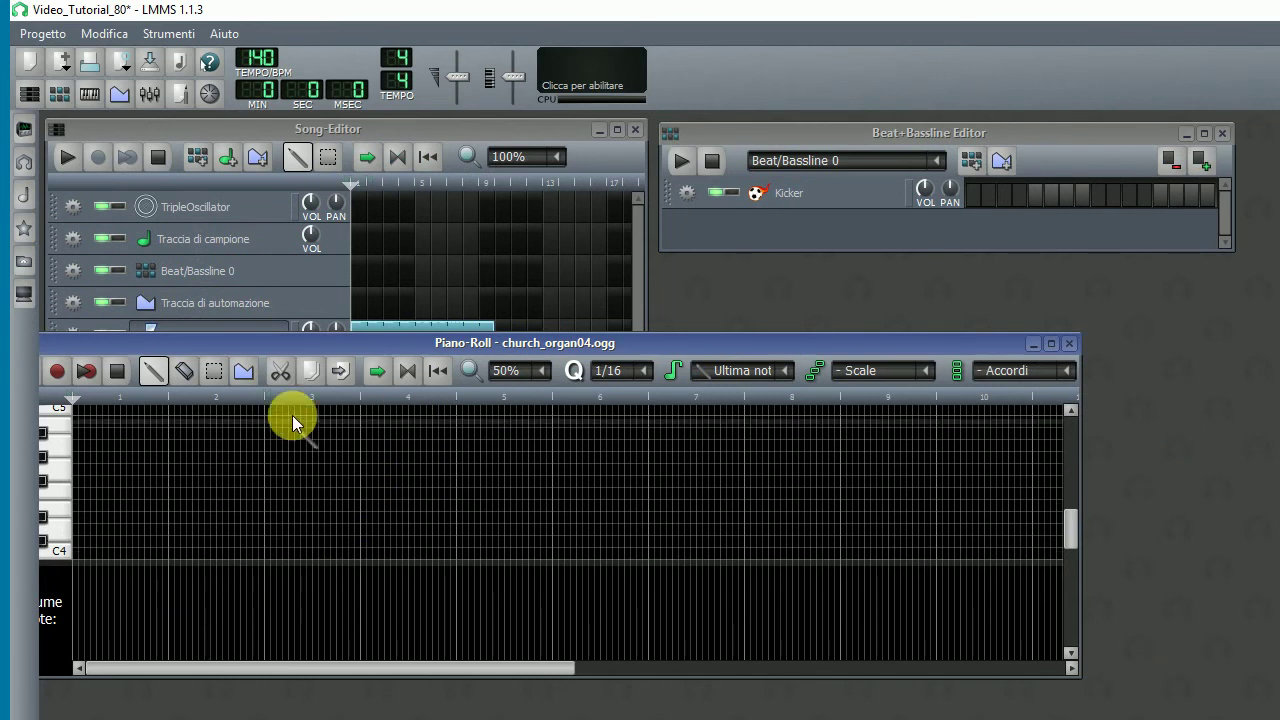
left_click_drag(309, 341, 389, 365)
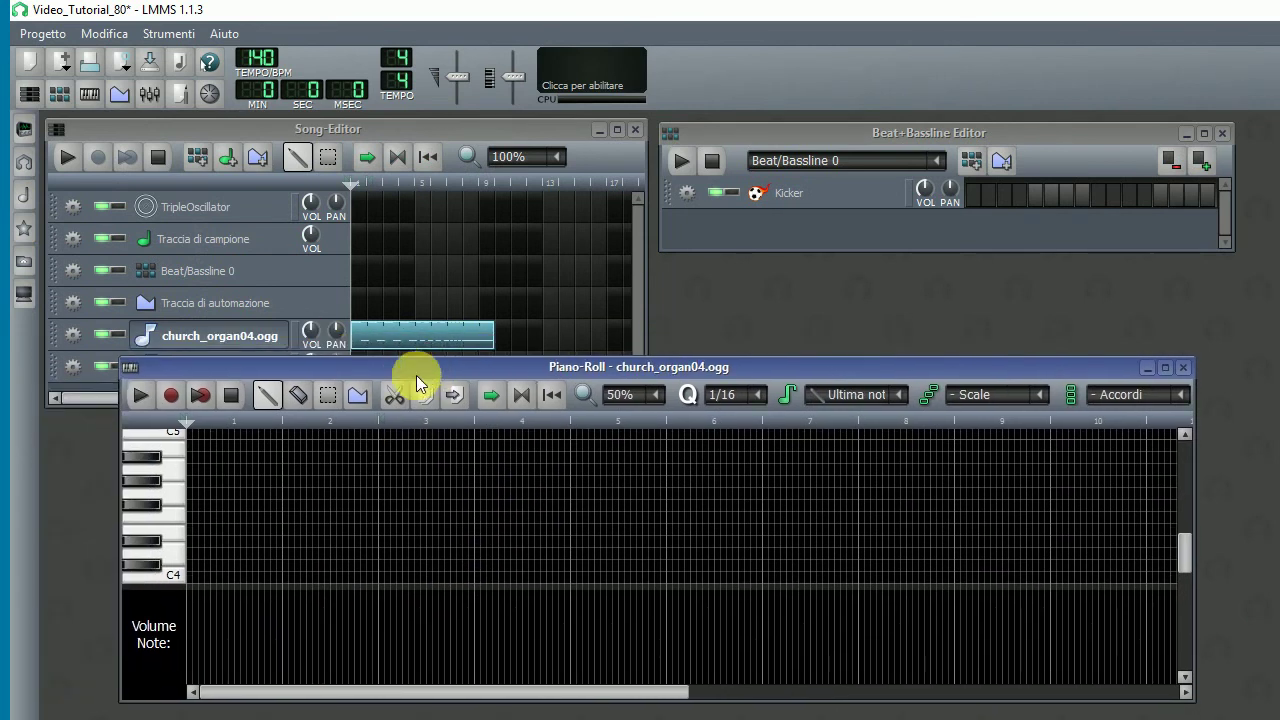
Sound a key on the Piano-Roll keyboard and widen the Piano-Roll window beneath the two editors
left_click(167, 493)
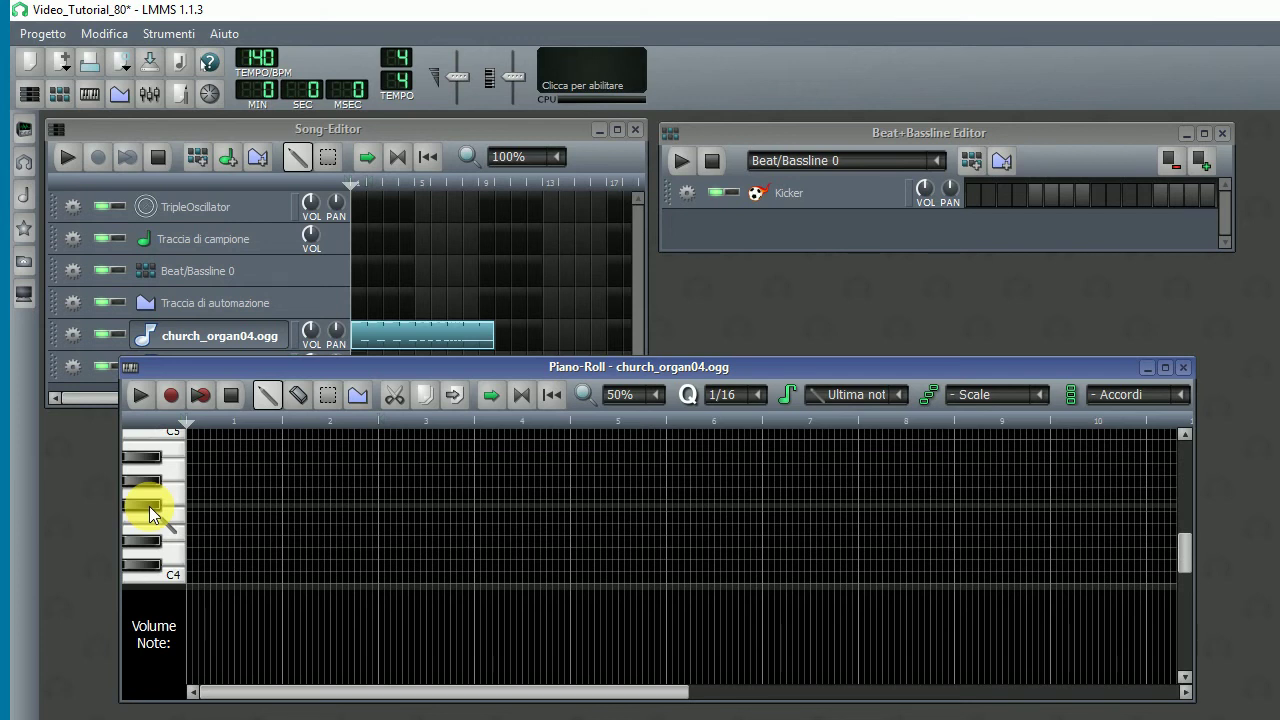
left_click_drag(866, 366, 802, 386)
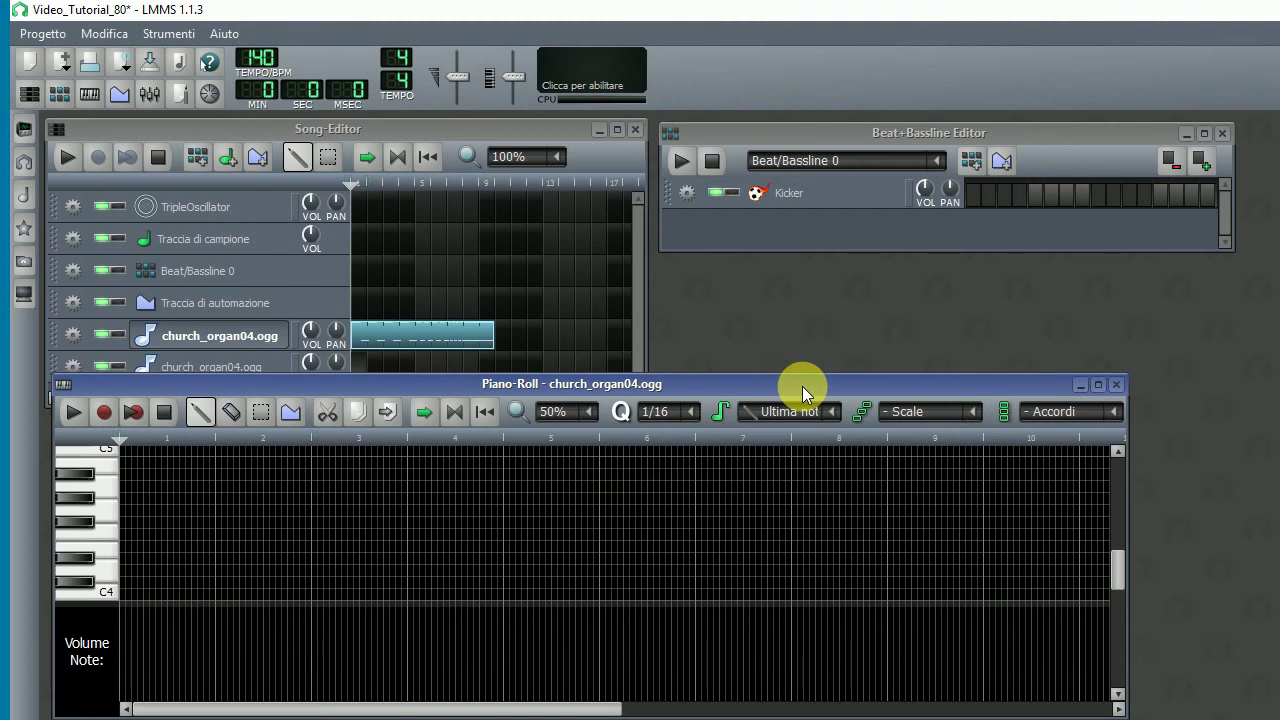
left_click_drag(1138, 512, 1272, 502)
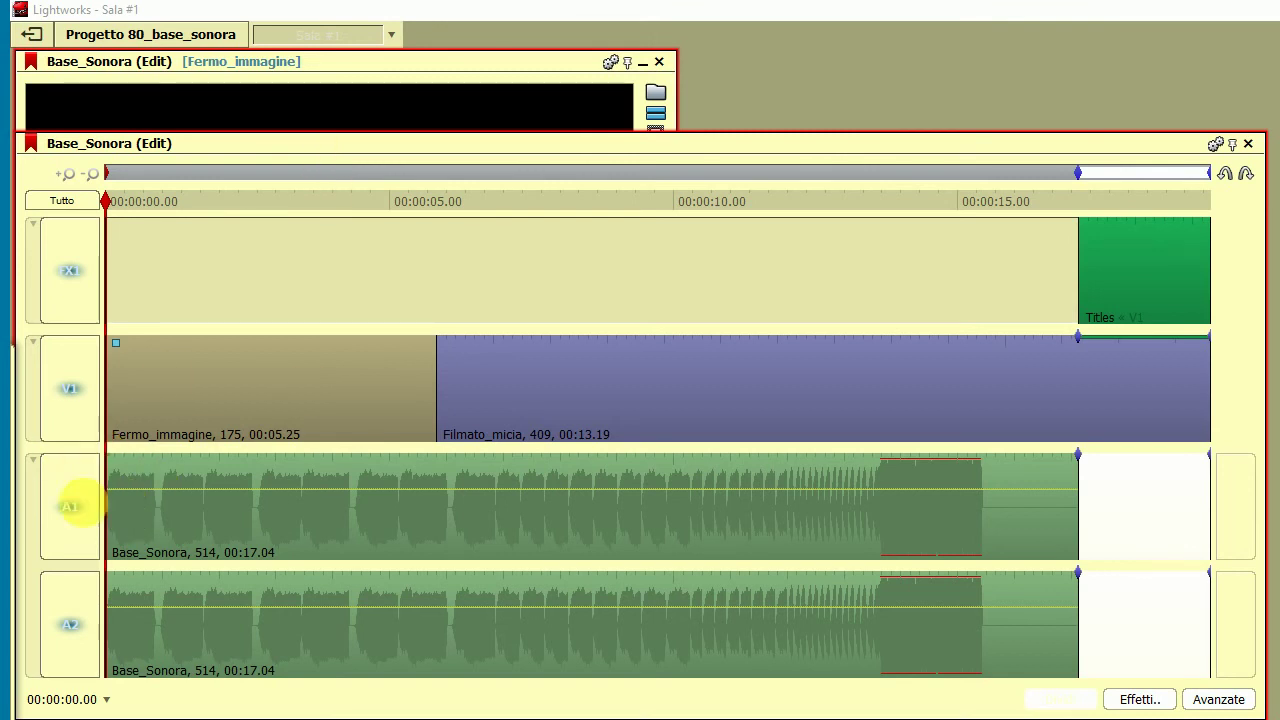
In Lightworks, deselect audio tracks A1 and A2 of the Base_Sonora edit and reselect both
left_click(70, 505)
left_click(77, 614)
left_click(80, 535)
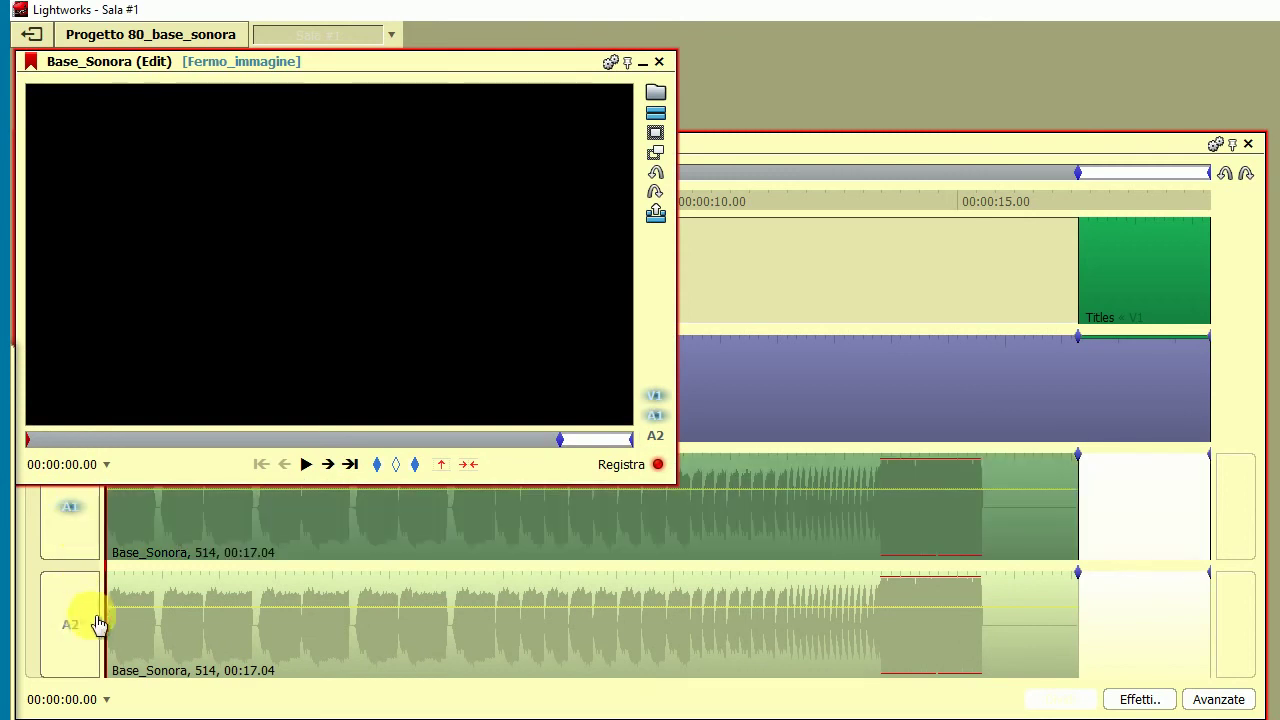
left_click(92, 614)
Shrink the Base_Sonora timeline to fit beneath the viewer and play the edit from start to end
left_click(1052, 150)
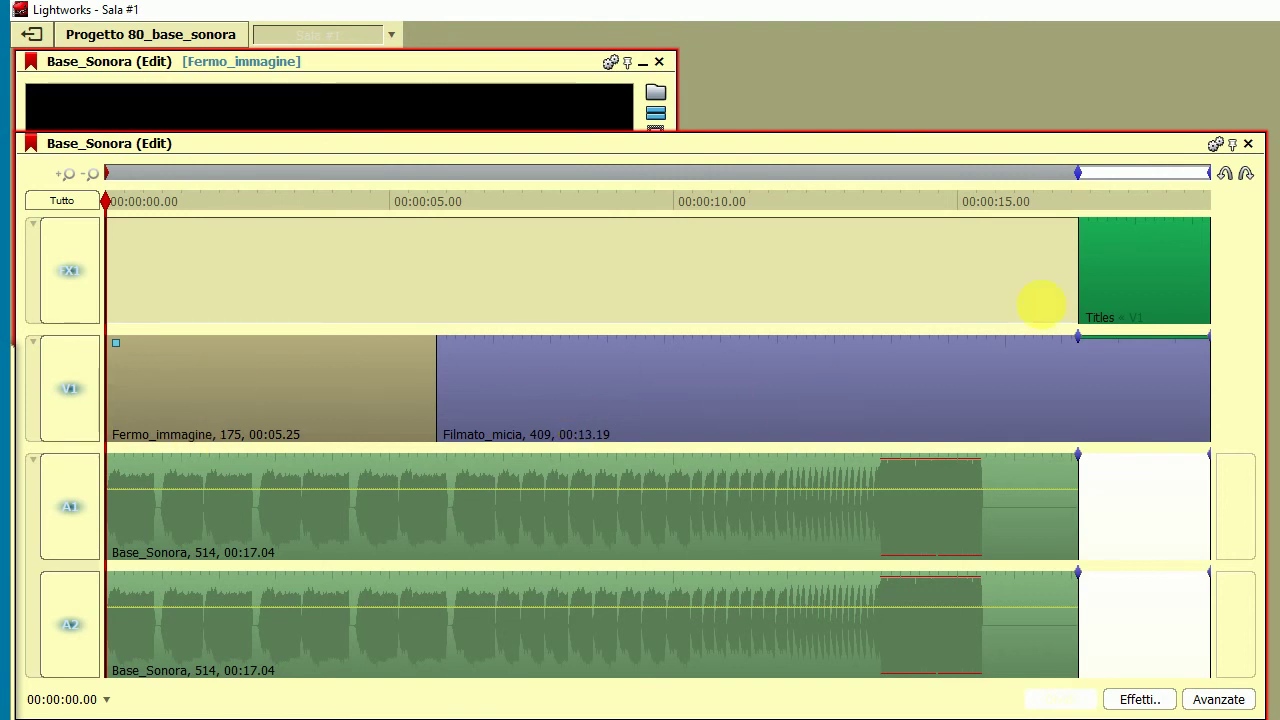
left_click_drag(1014, 143, 1025, 517)
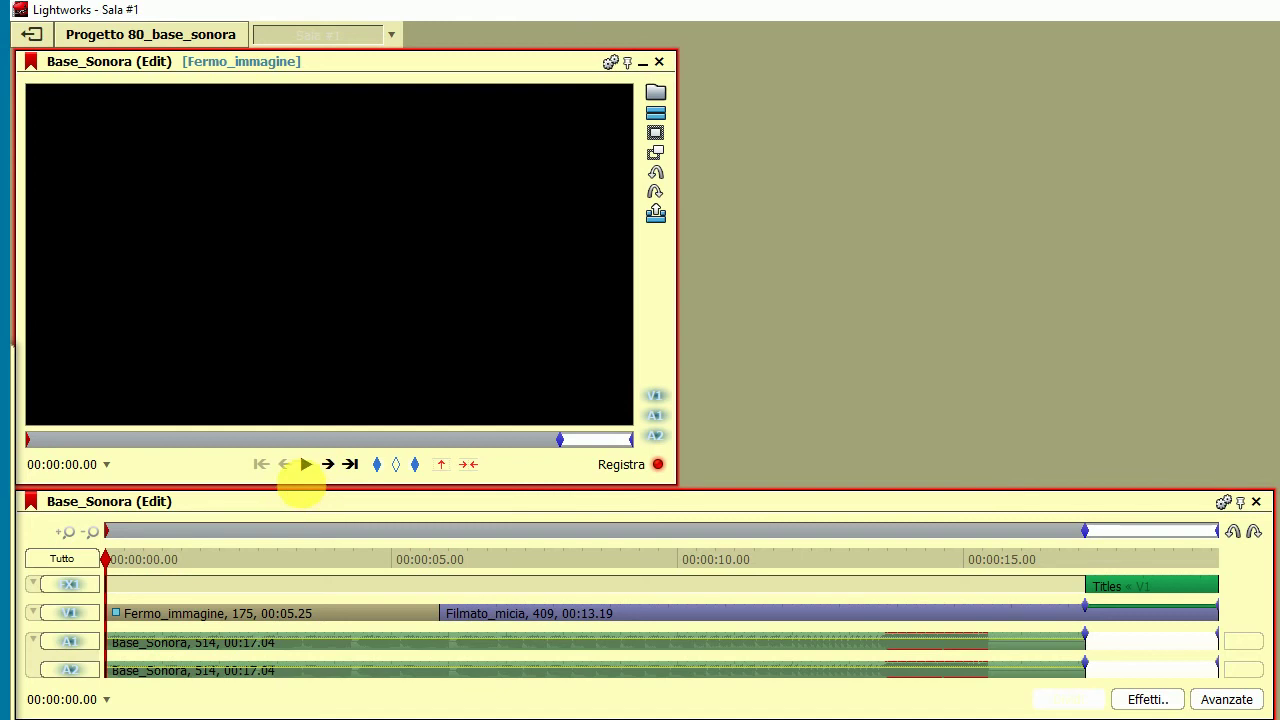
left_click(312, 470)
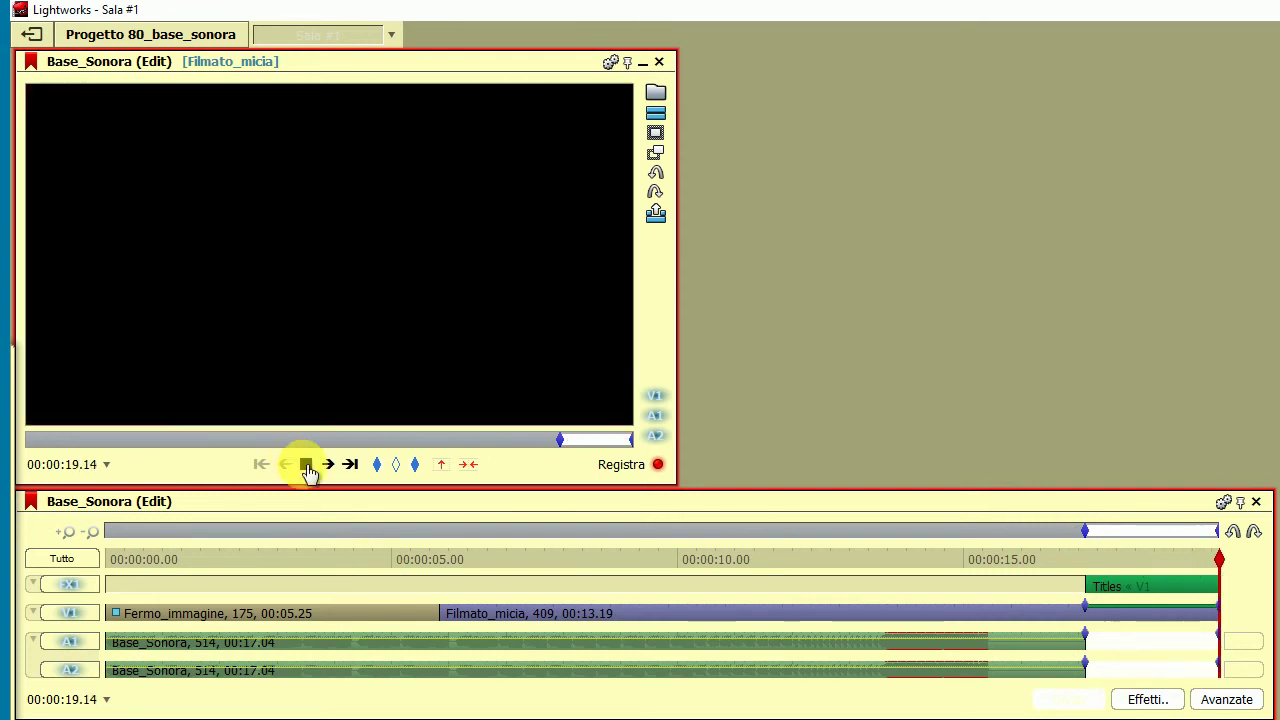
left_click(260, 465)
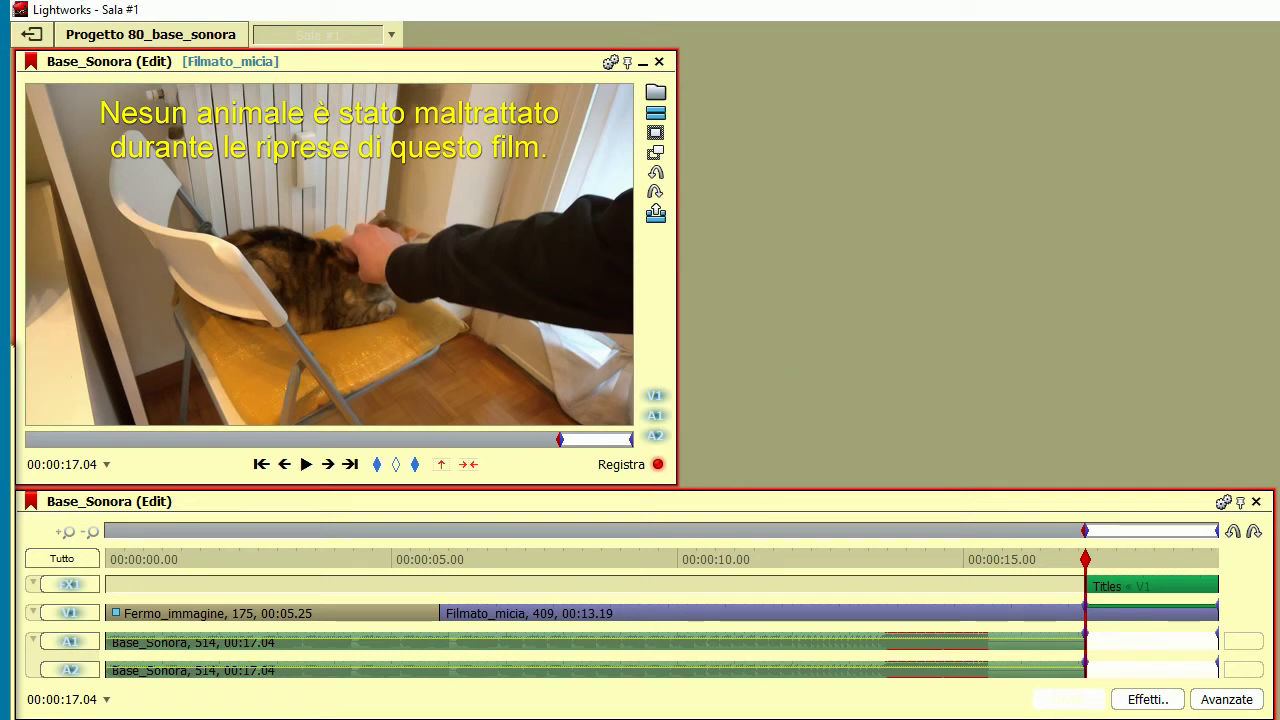
Switch to LMMS and enlarge the church_organ04.ogg Piano-Roll window upward to show the octave between C4 and C5
key("alt+Tab")
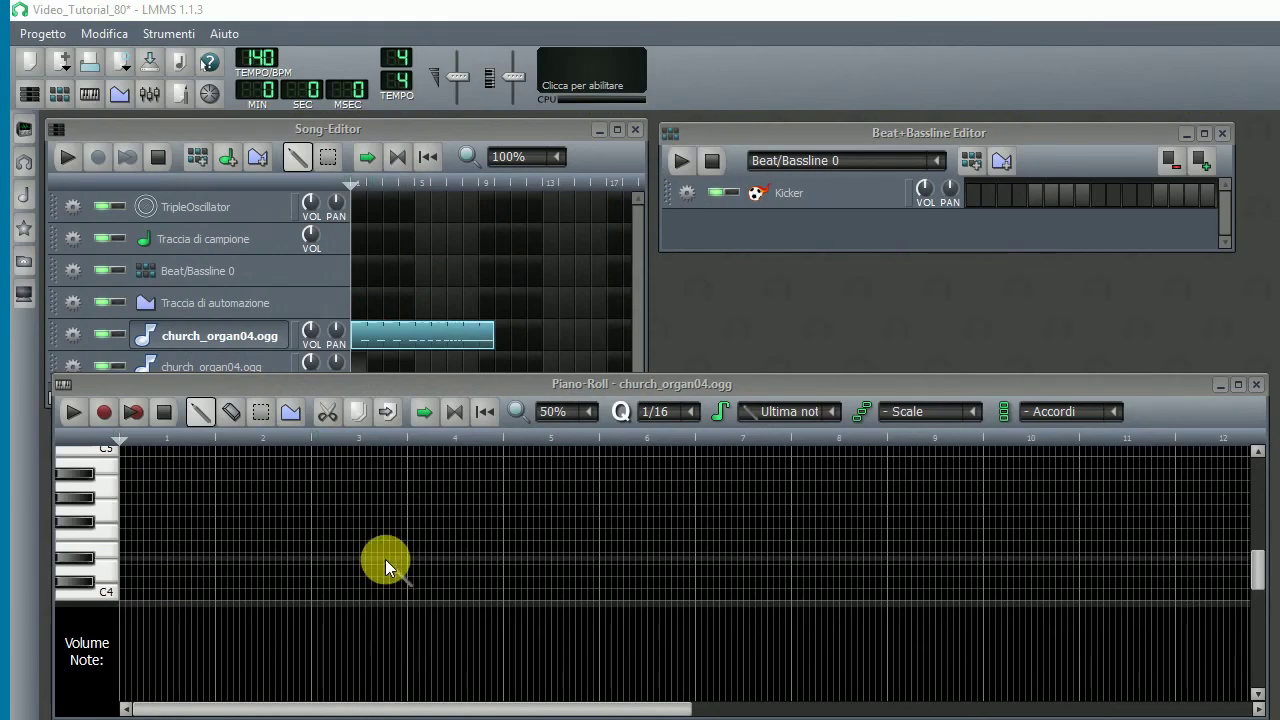
left_click_drag(737, 377, 718, 424)
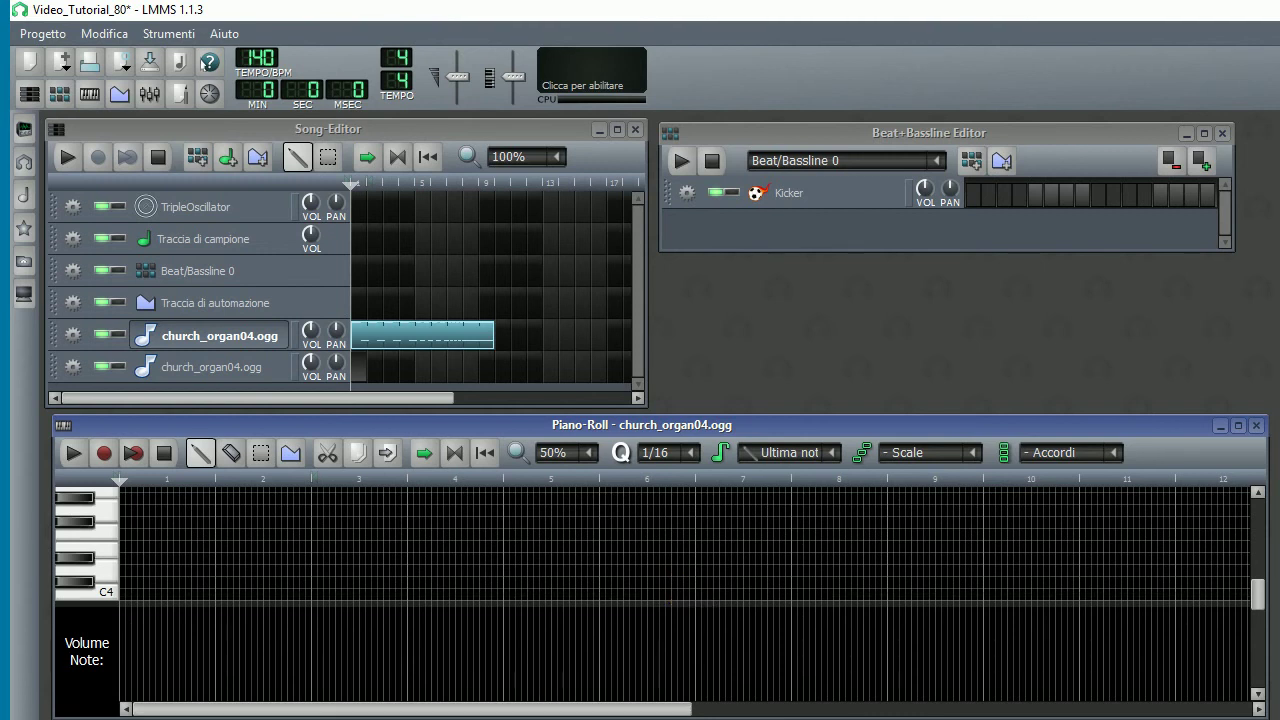
left_click_drag(840, 425, 840, 240)
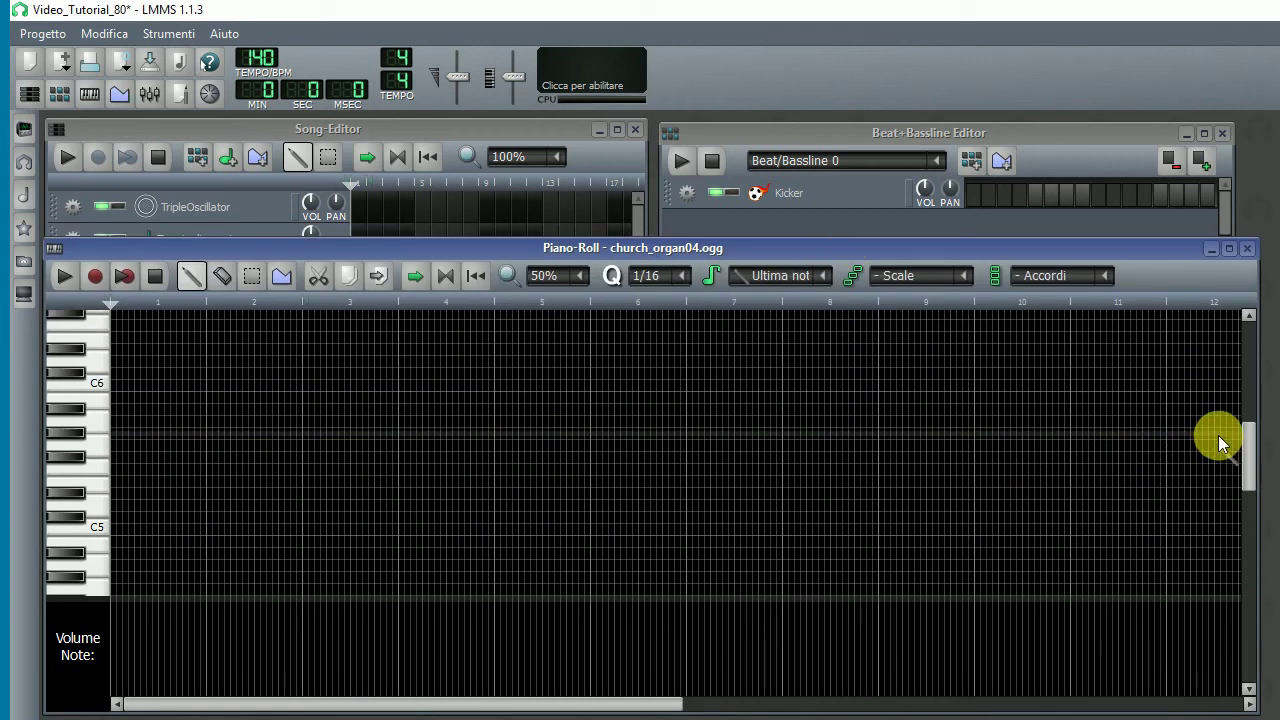
left_click_drag(1249, 429, 1249, 459)
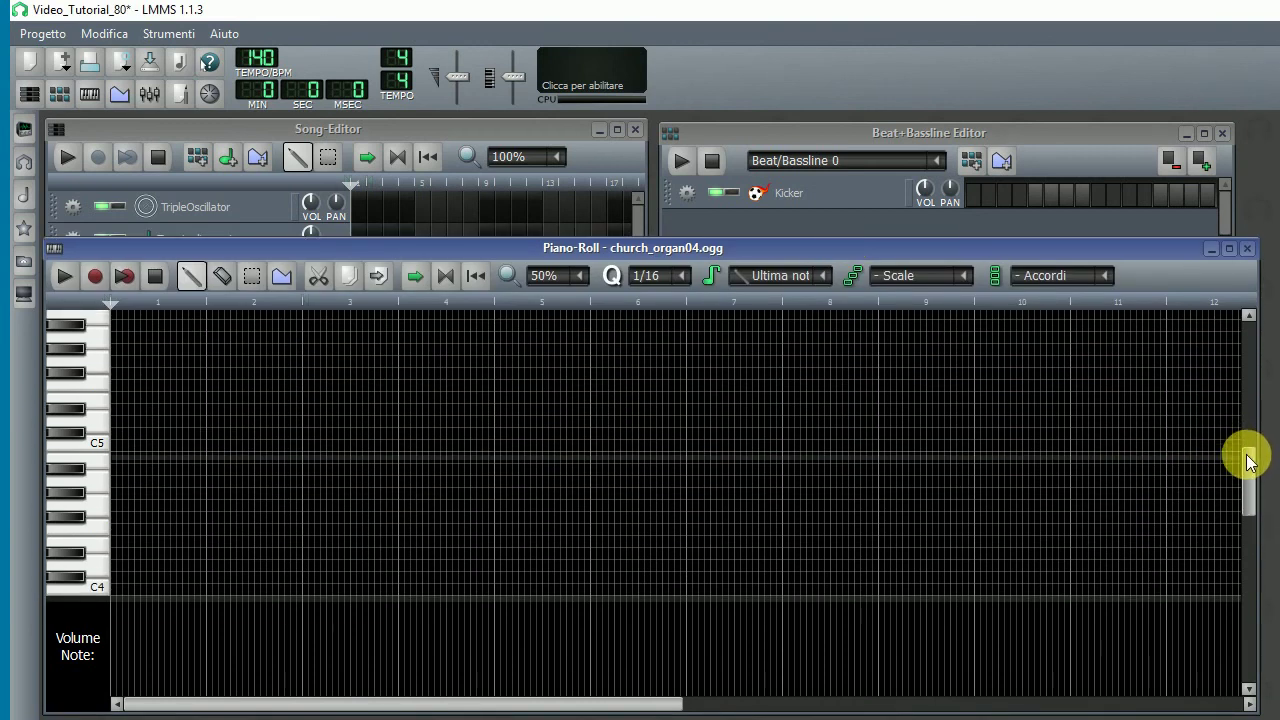
Sound the C#5 key on the Piano-Roll keyboard several times
left_click(86, 444)
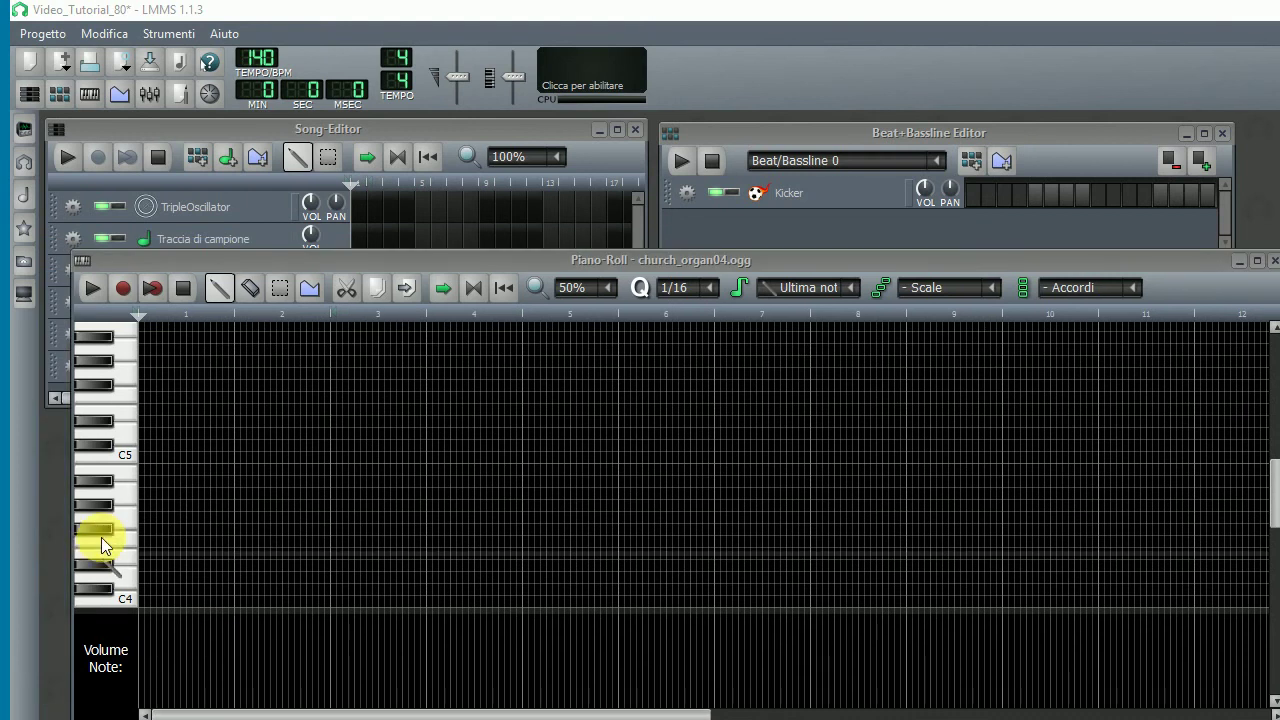
left_click(95, 444)
left_click(95, 443)
left_click(95, 443)
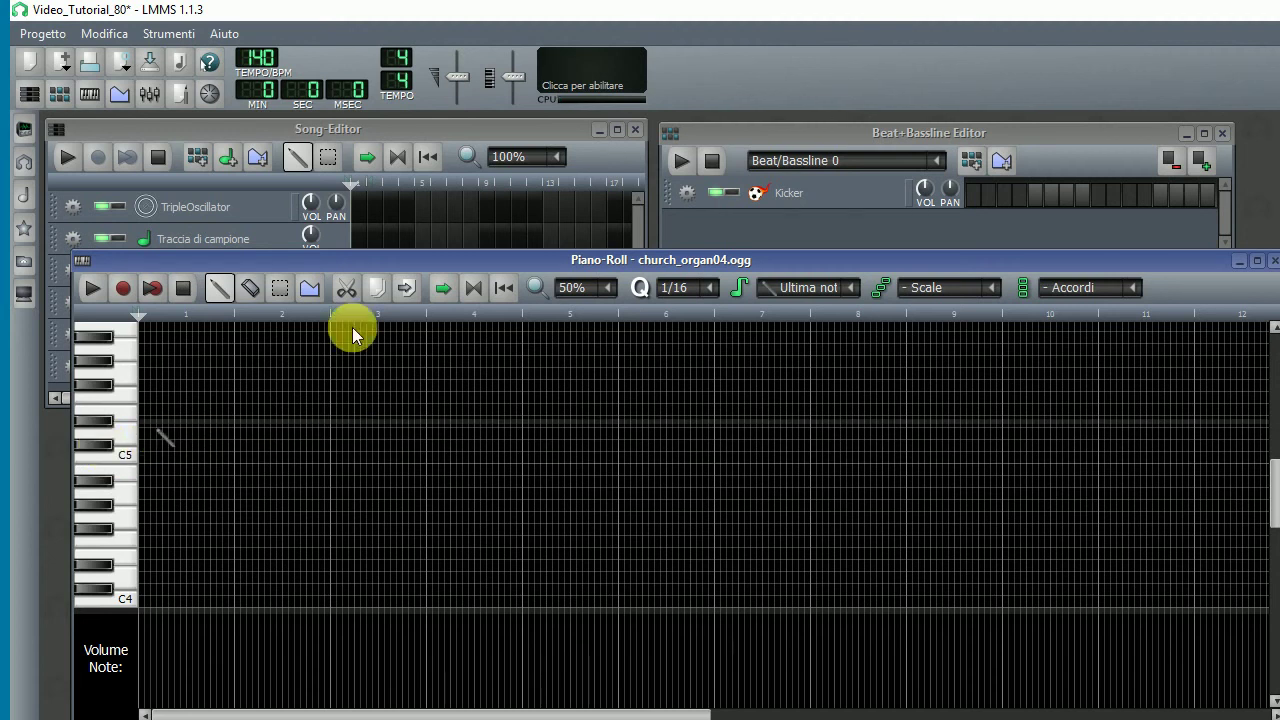
Draw a C#5 note at the start of bar 1 and shorten it to half a bar
left_click(222, 291)
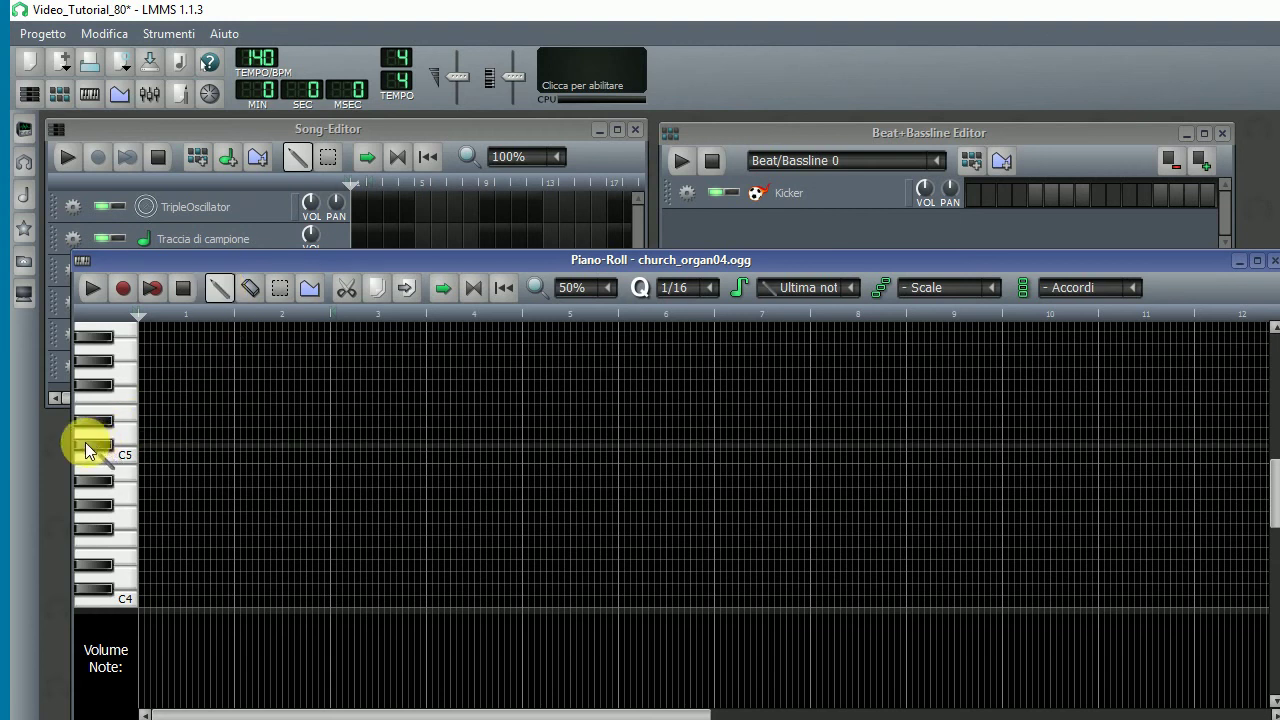
left_click(141, 445)
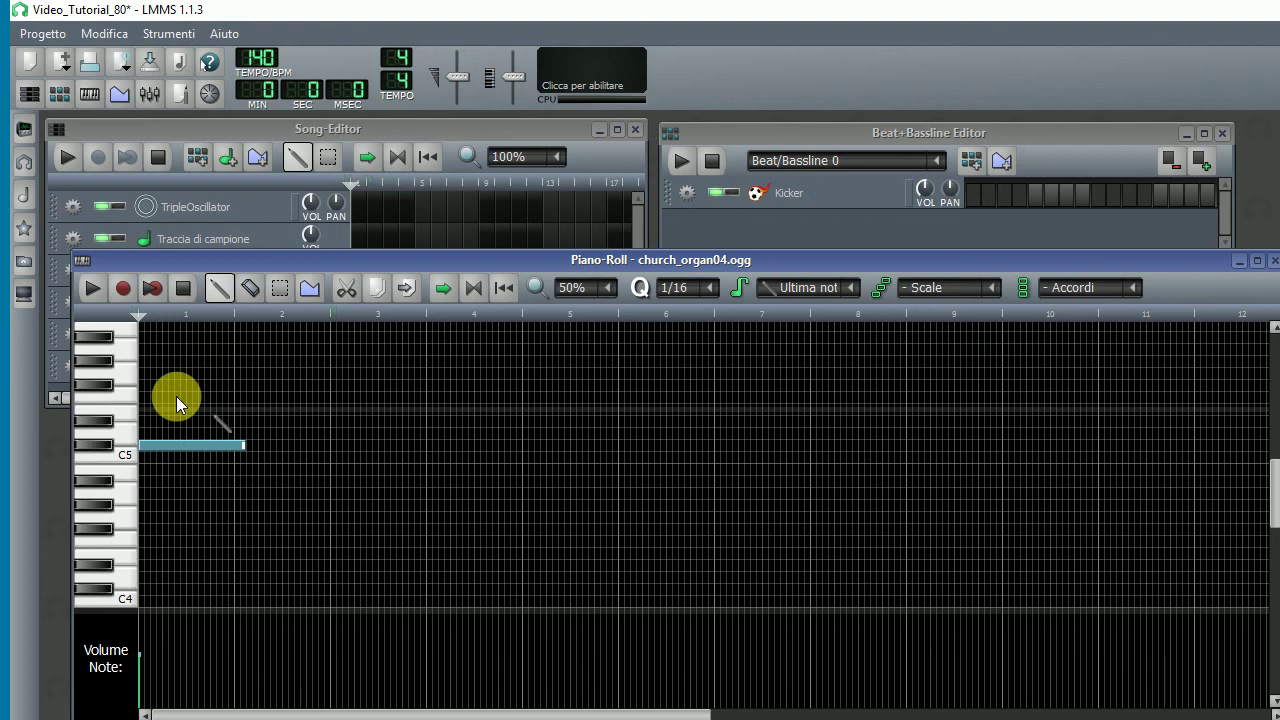
left_click(609, 290)
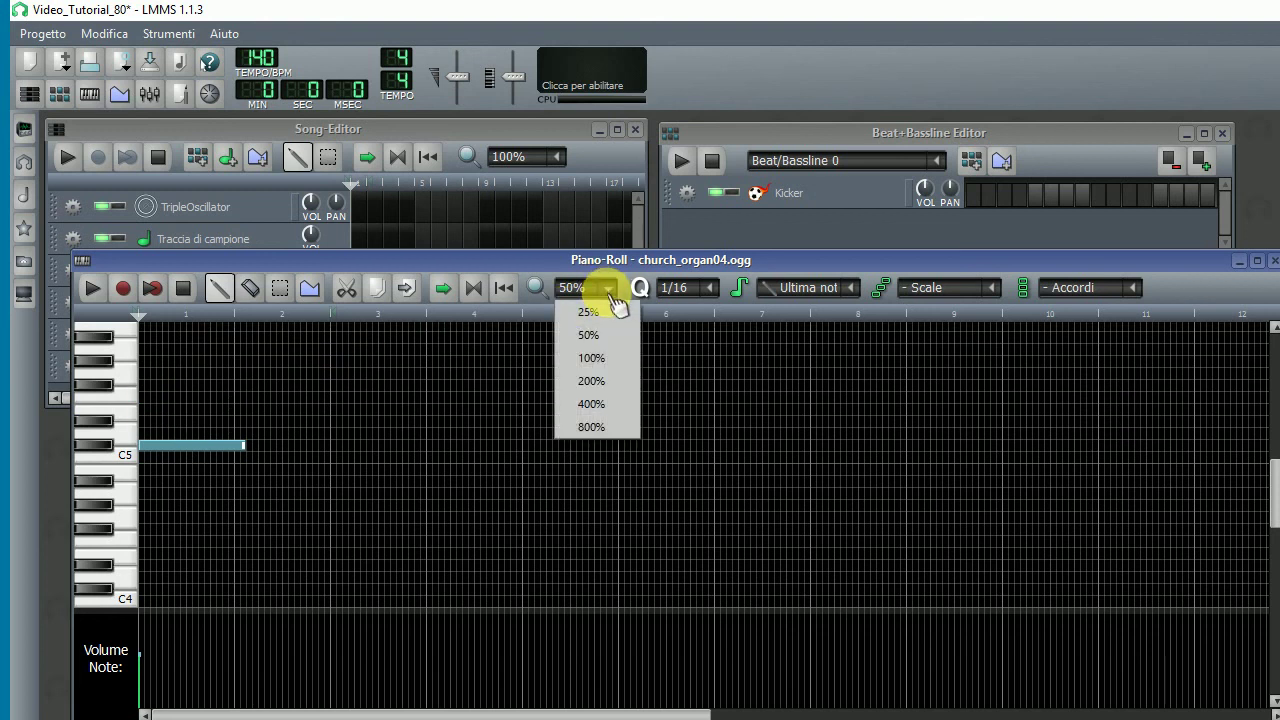
left_click(601, 357)
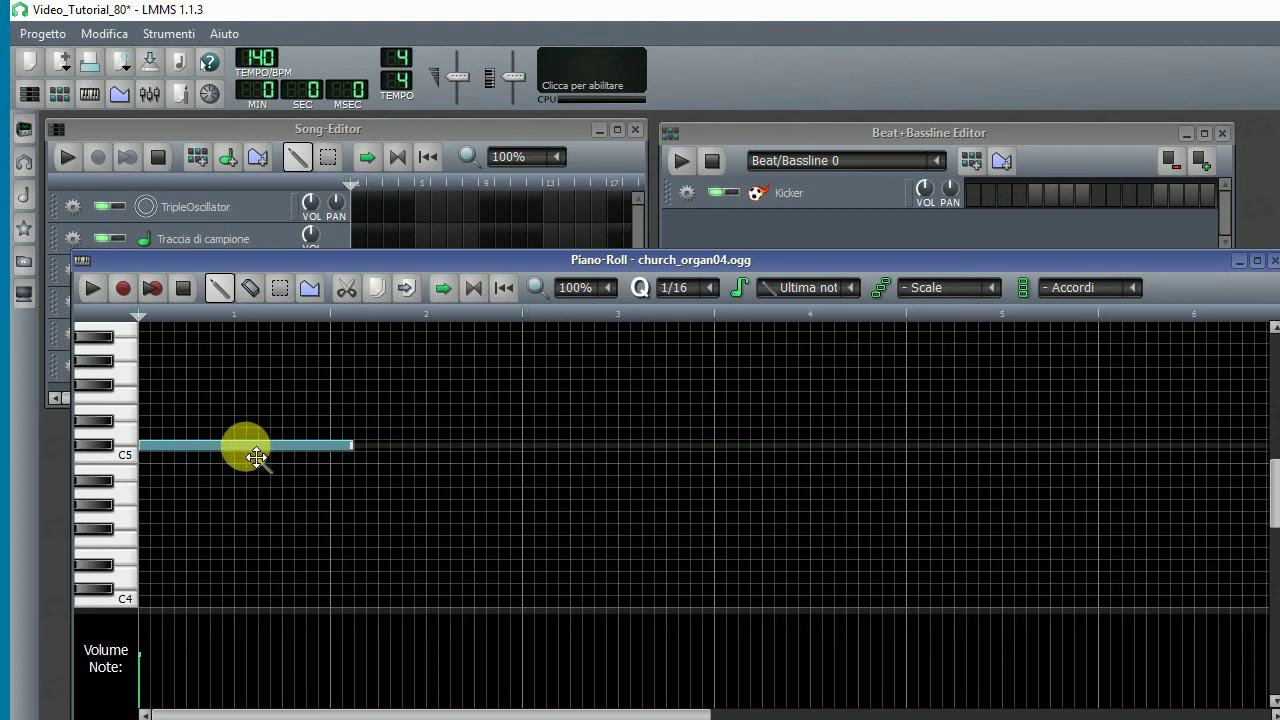
mouse_move(256, 457)
left_mouse_down()
mouse_move(251, 410)
mouse_move(243, 498)
mouse_move(246, 463)
left_mouse_up()
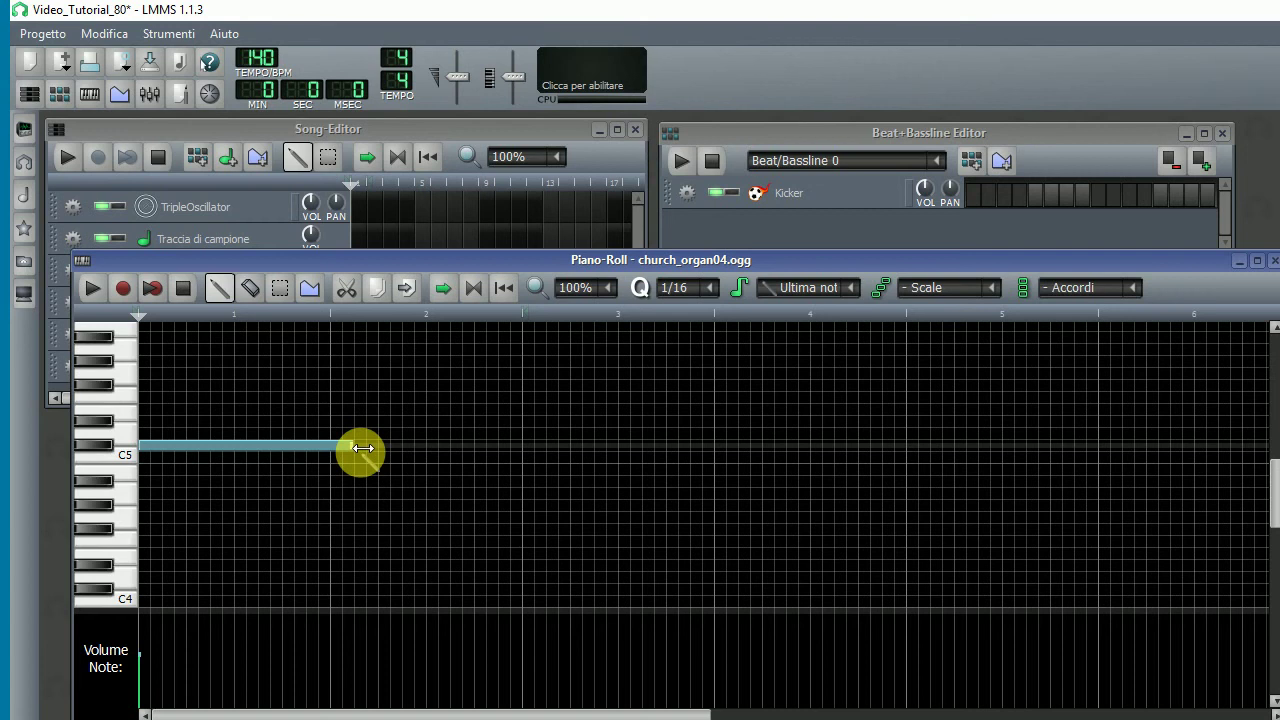
left_click_drag(362, 448, 237, 449)
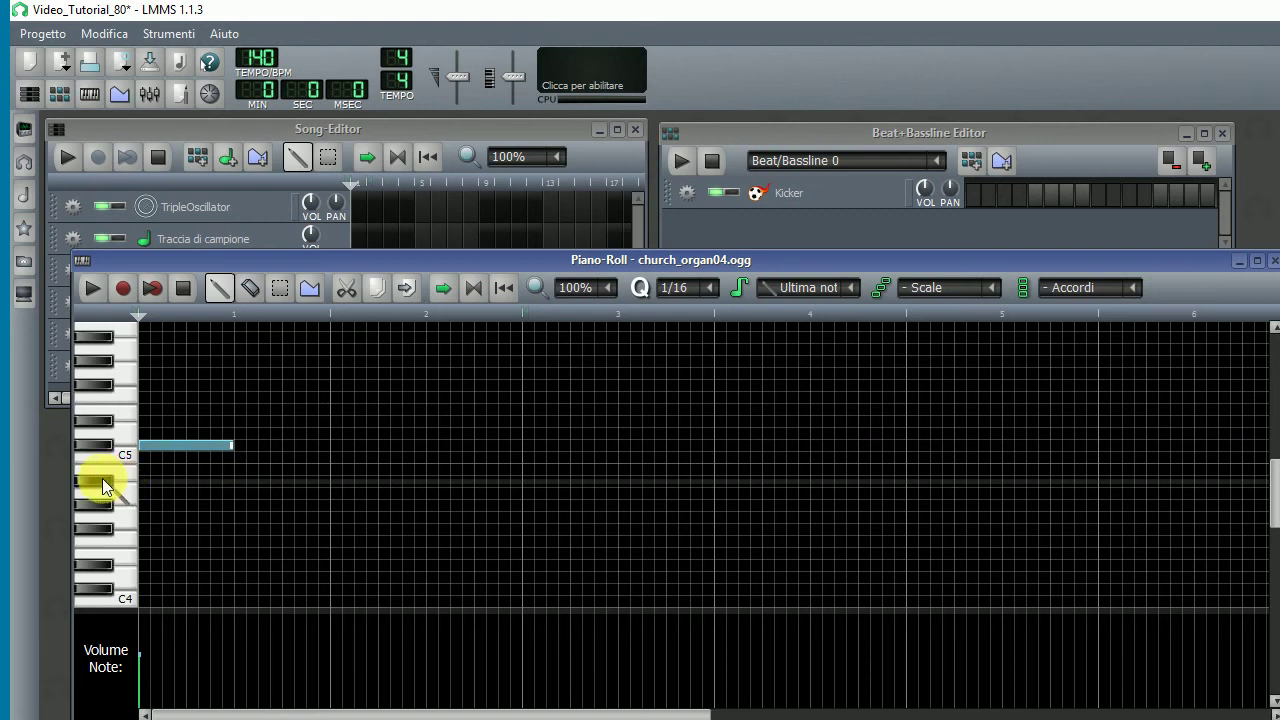
Continue bars 1 and 2 with half-bar notes A#4, C#5 and A#4, playing the first two notes as a check
left_click(245, 483)
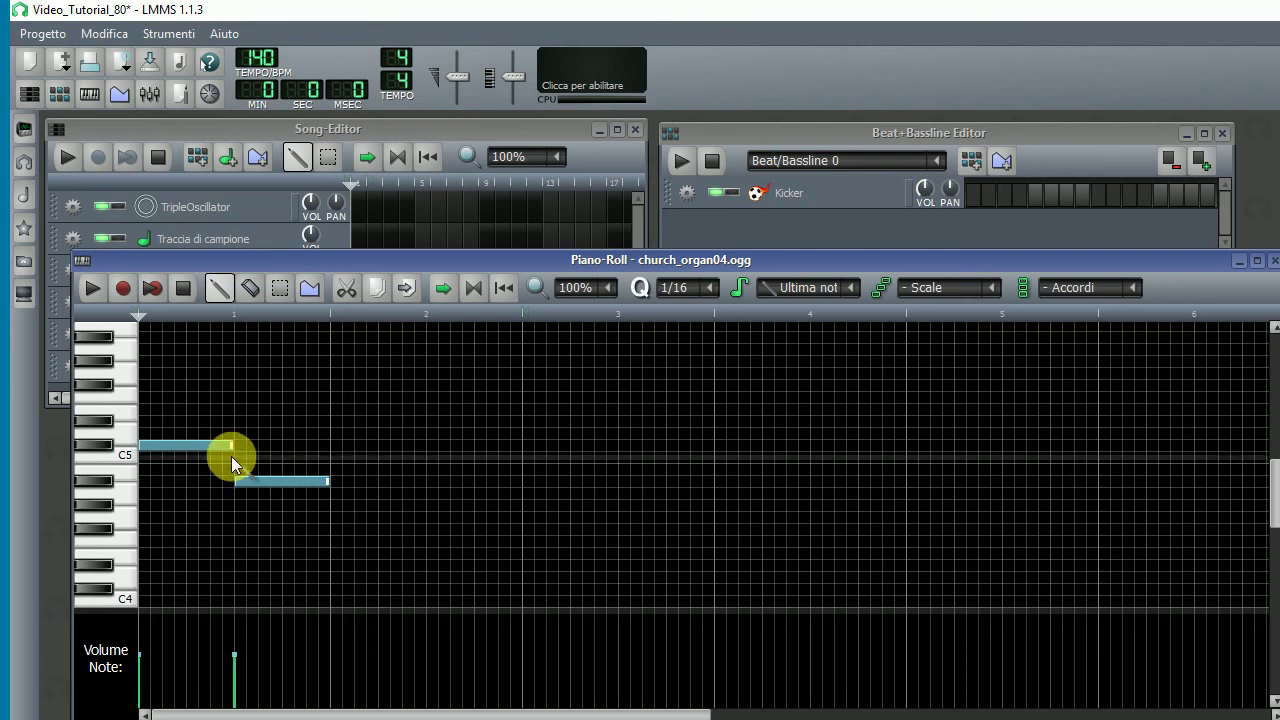
left_click(95, 286)
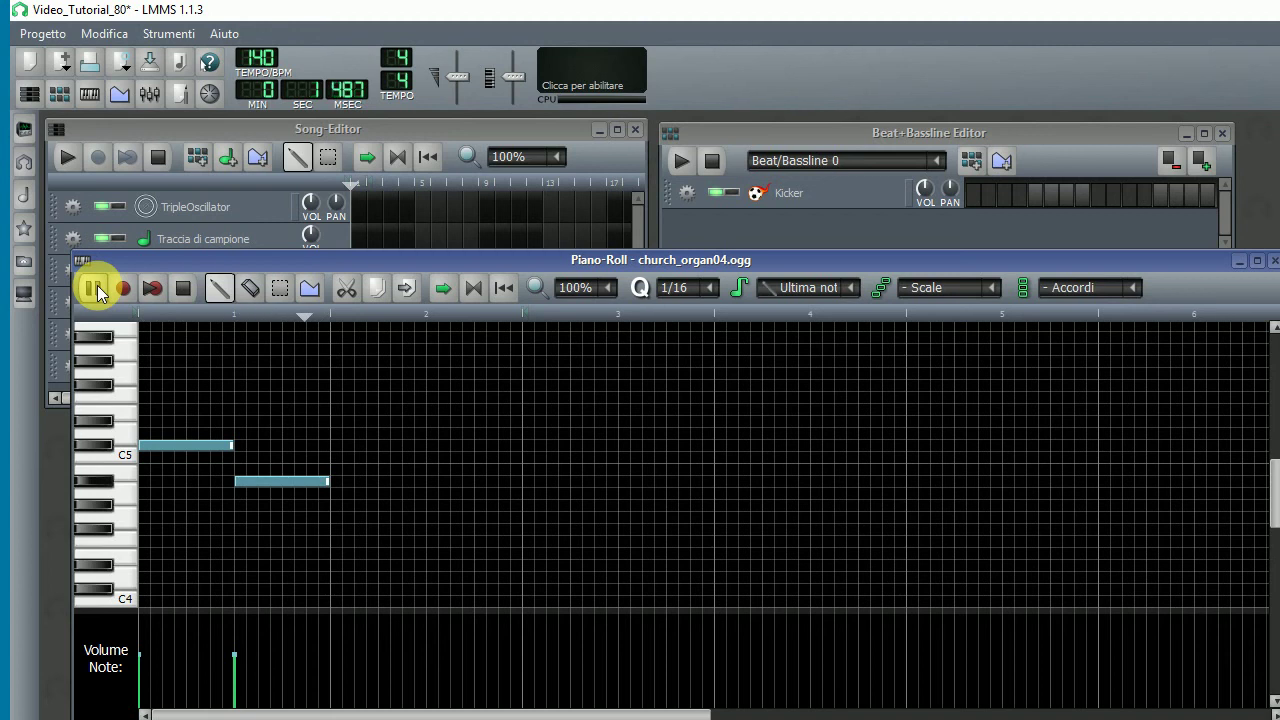
left_click(97, 288)
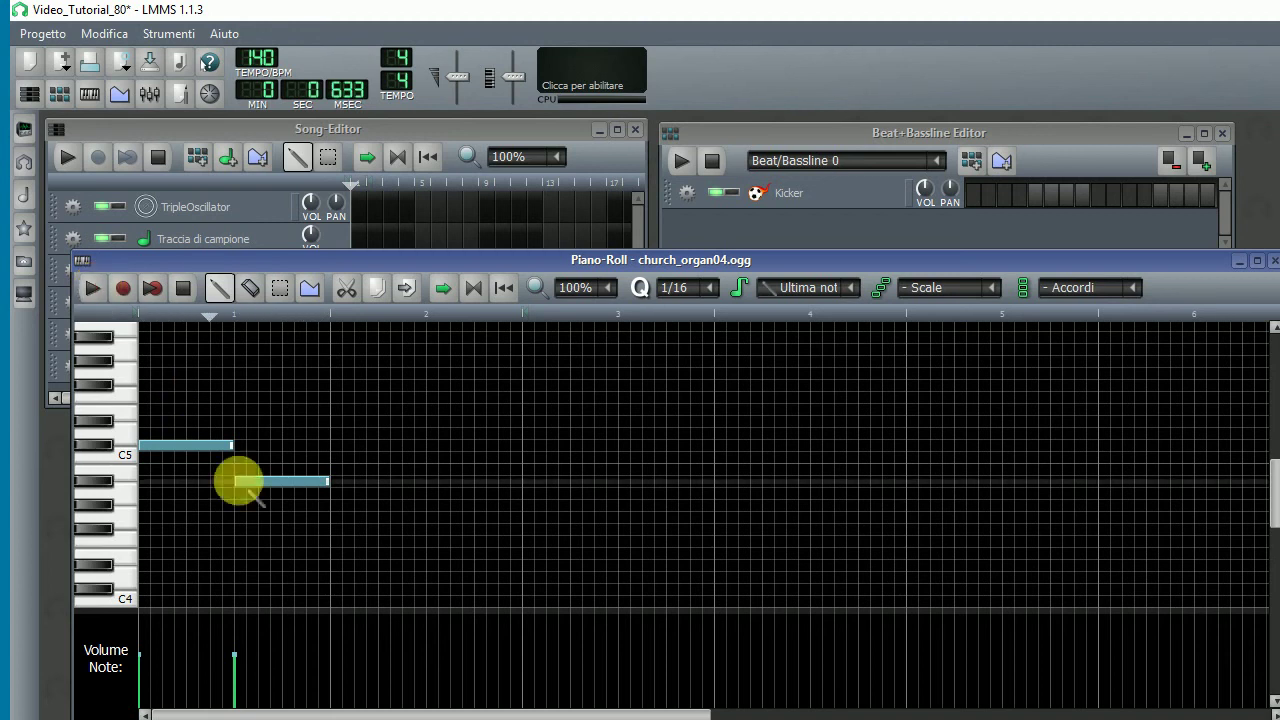
left_click(336, 445)
left_click(429, 482)
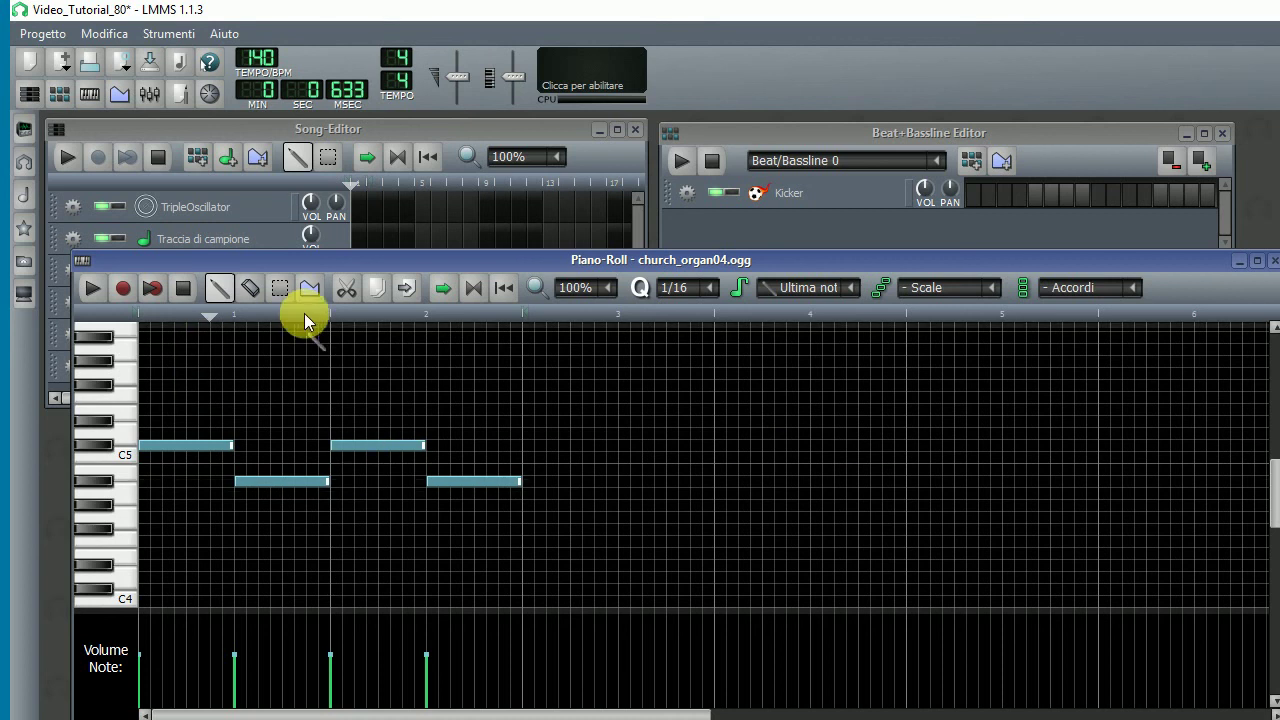
Copy the four notes of bars 1 and 2, paste them at the start of bar 3, and play the pattern
left_click(278, 289)
left_click_drag(546, 512, 161, 406)
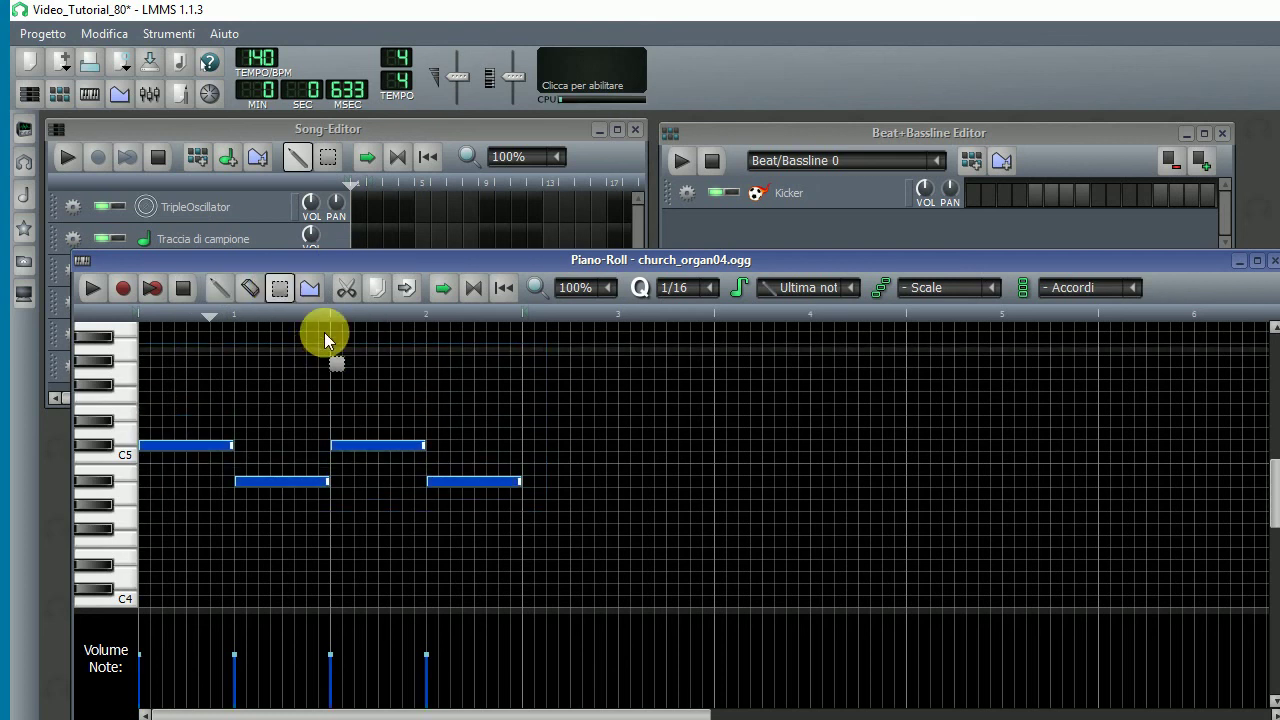
left_click(379, 290)
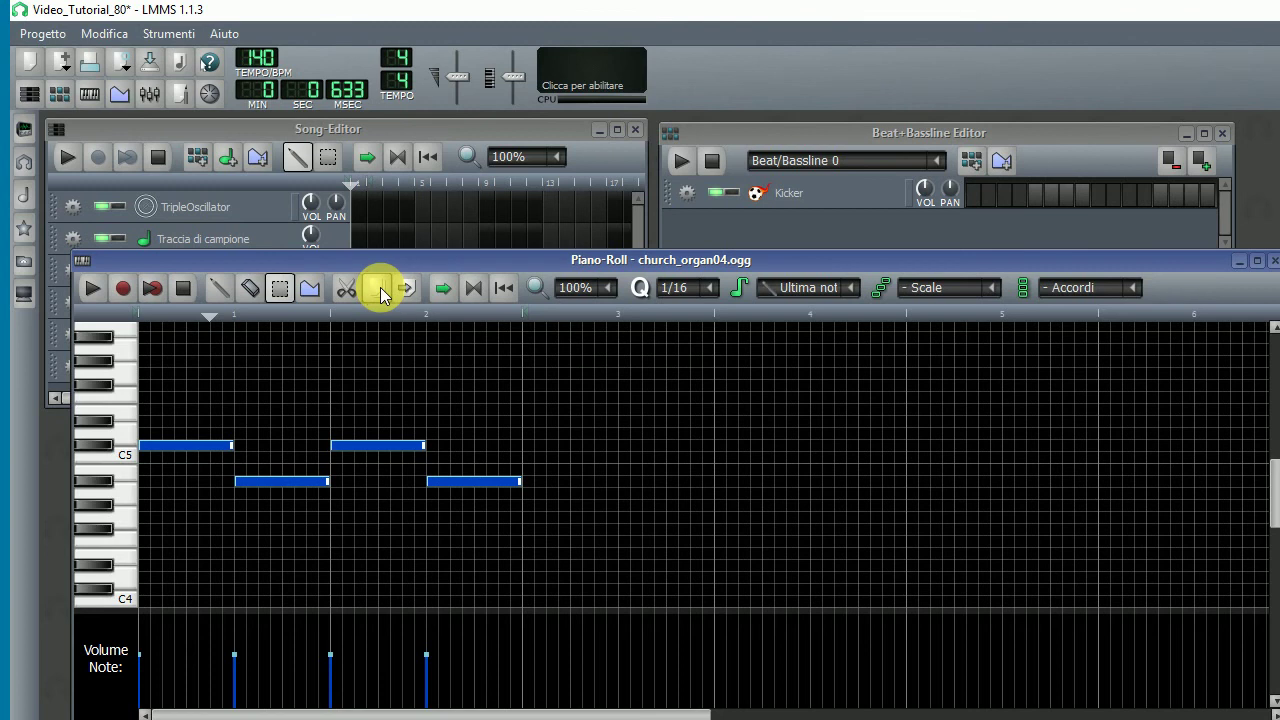
mouse_move(218, 325)
left_mouse_down()
mouse_move(209, 311)
mouse_move(524, 333)
left_mouse_up()
left_click(524, 333)
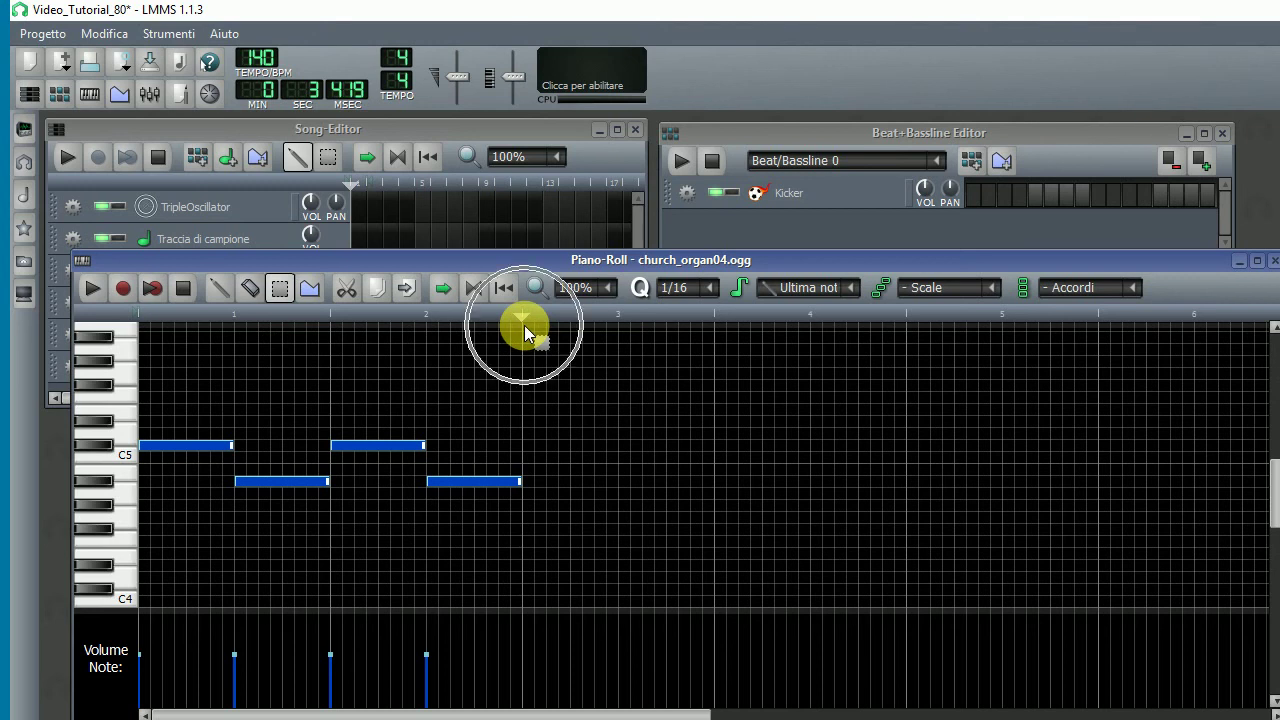
left_click(410, 288)
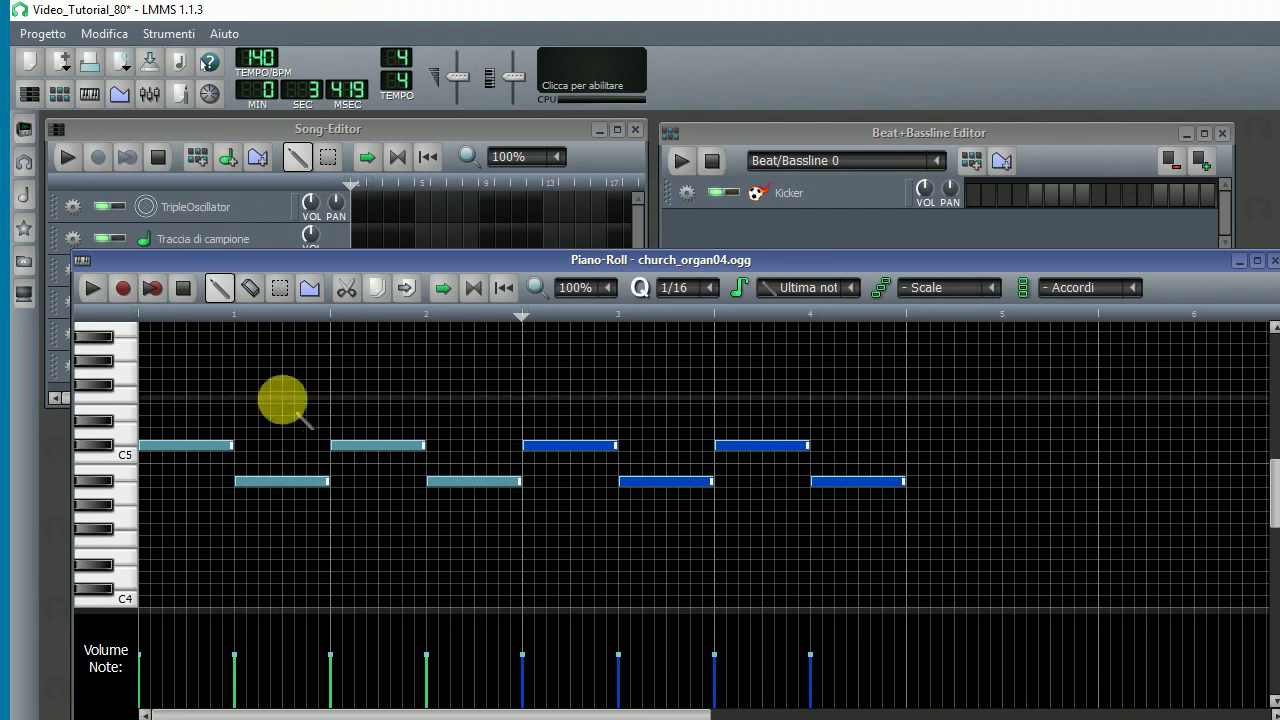
left_click(95, 290)
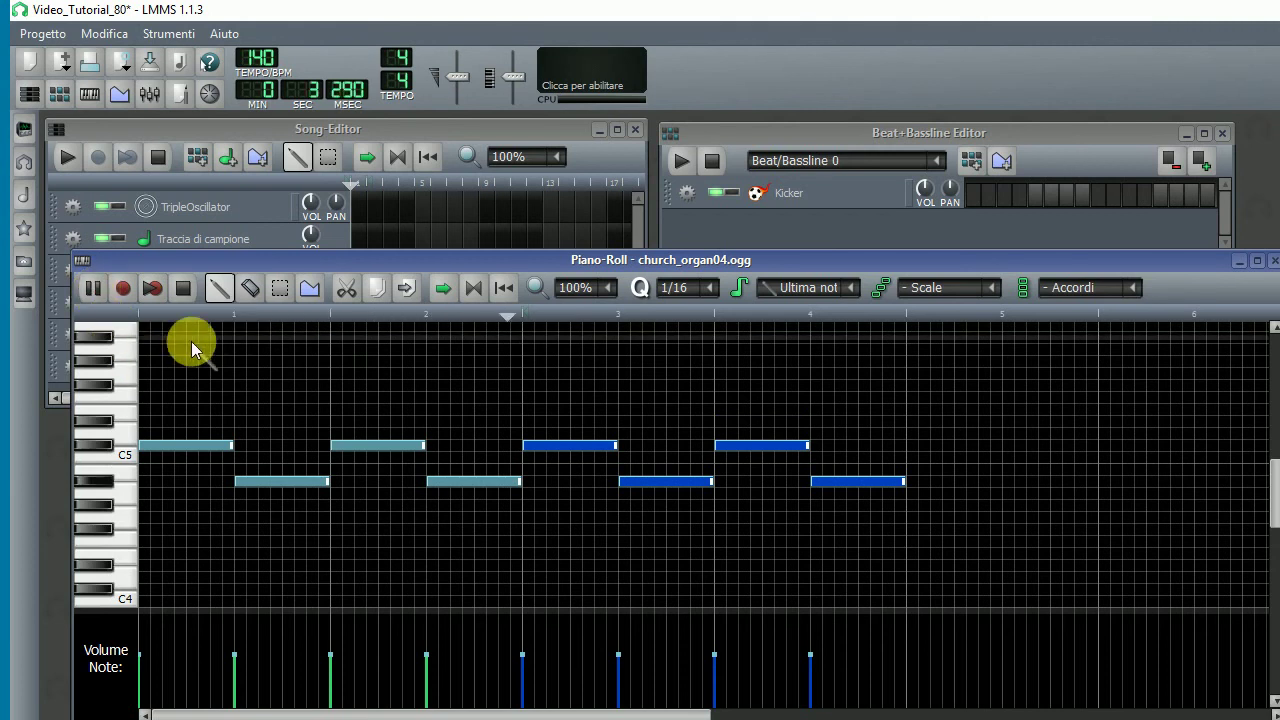
left_click(184, 289)
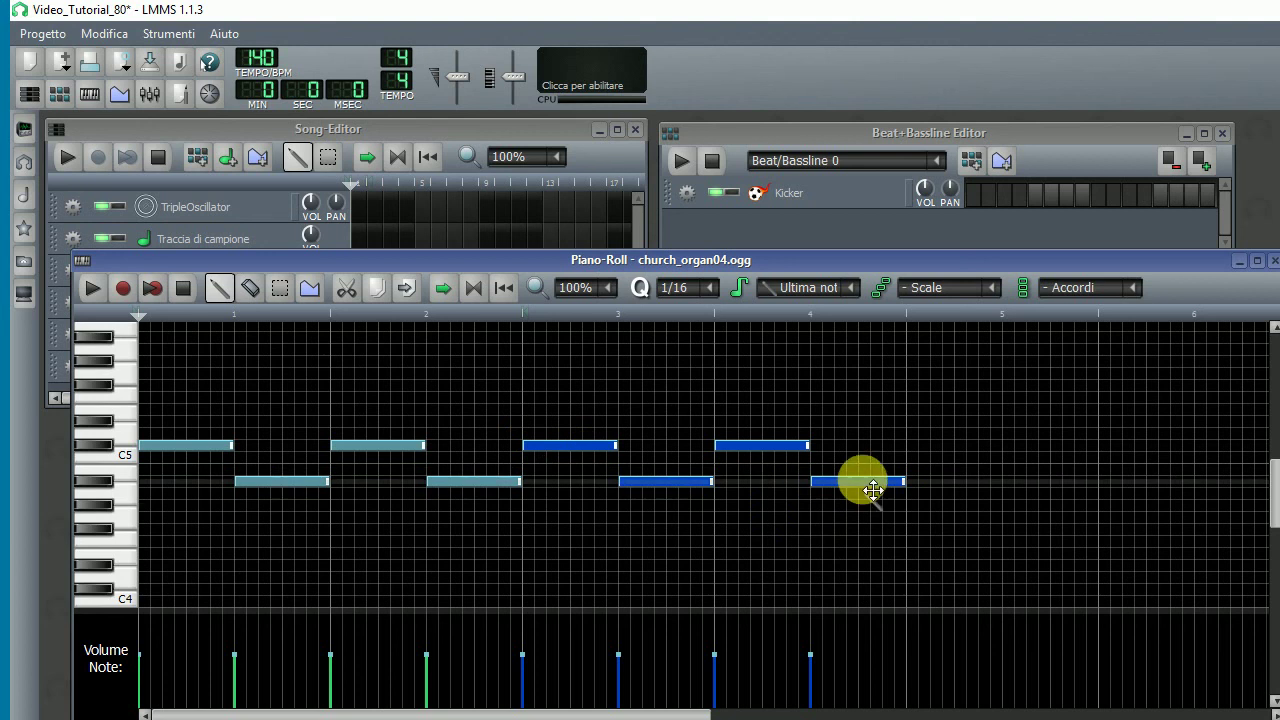
Fill bars 5 and 6 with eight quarter-bar notes alternating between C#5 and A#4
left_click(910, 446)
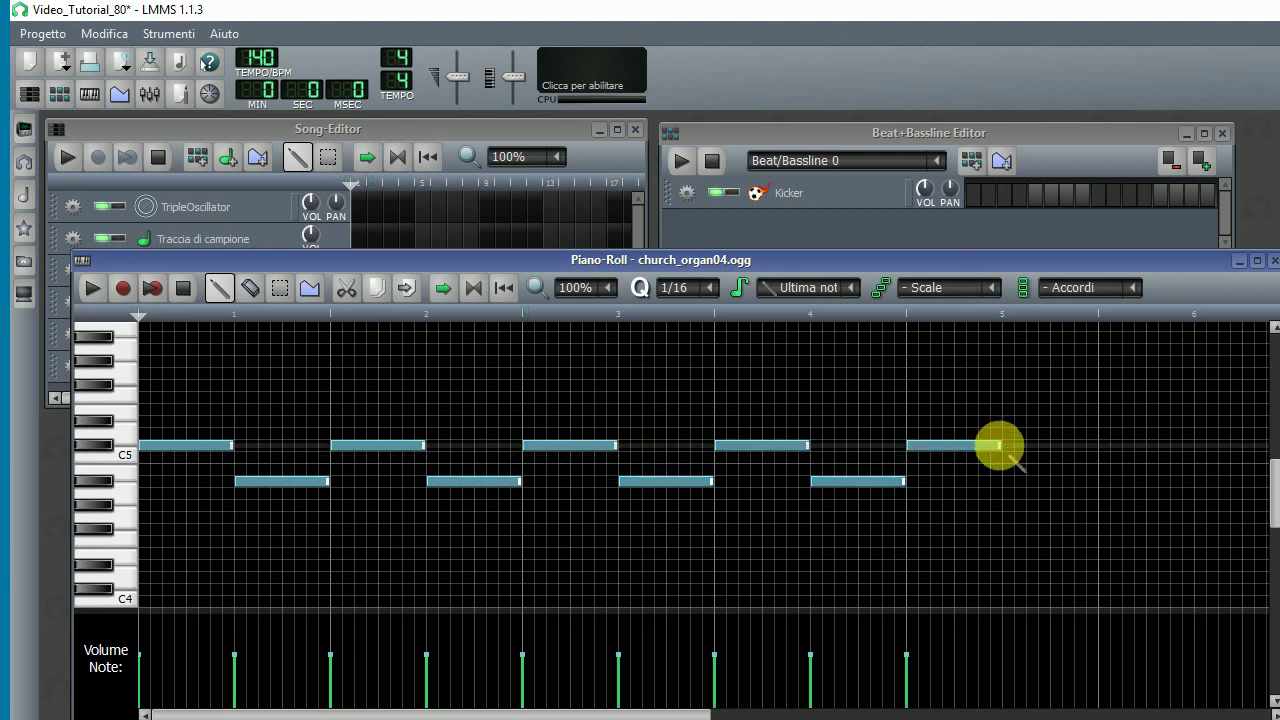
left_click_drag(1005, 452, 955, 458)
left_click(956, 480)
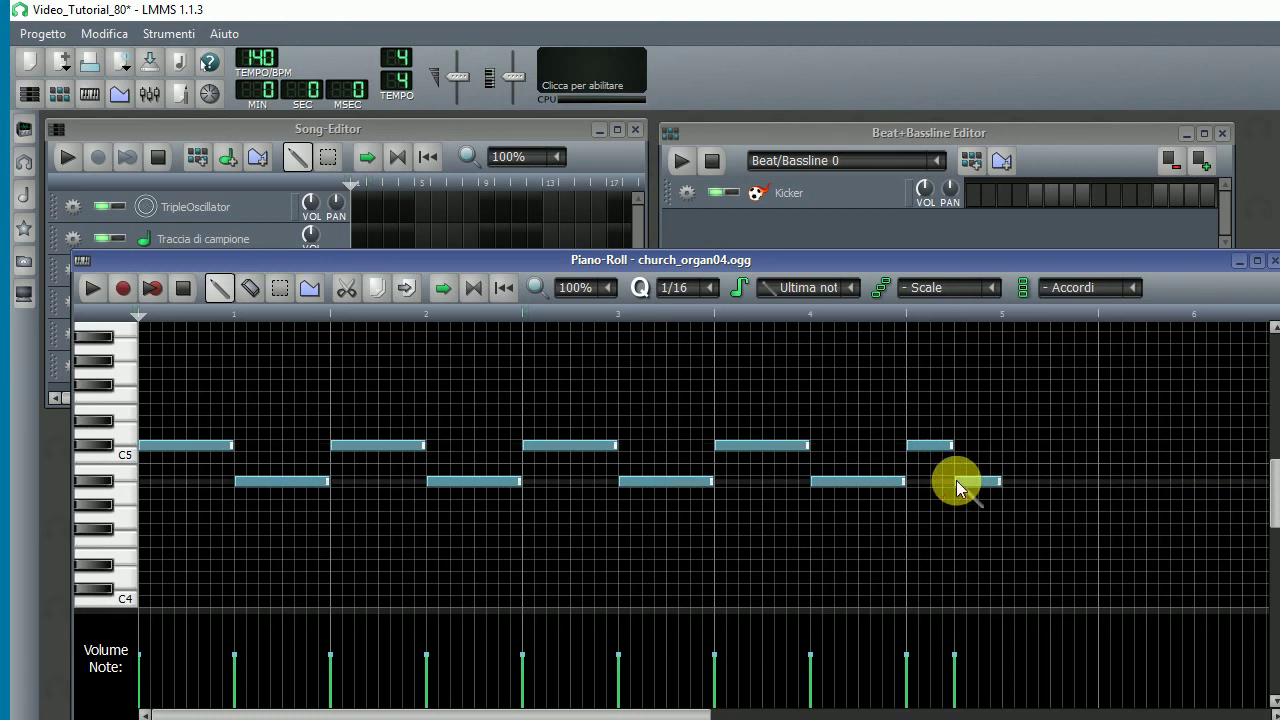
left_click(1009, 450)
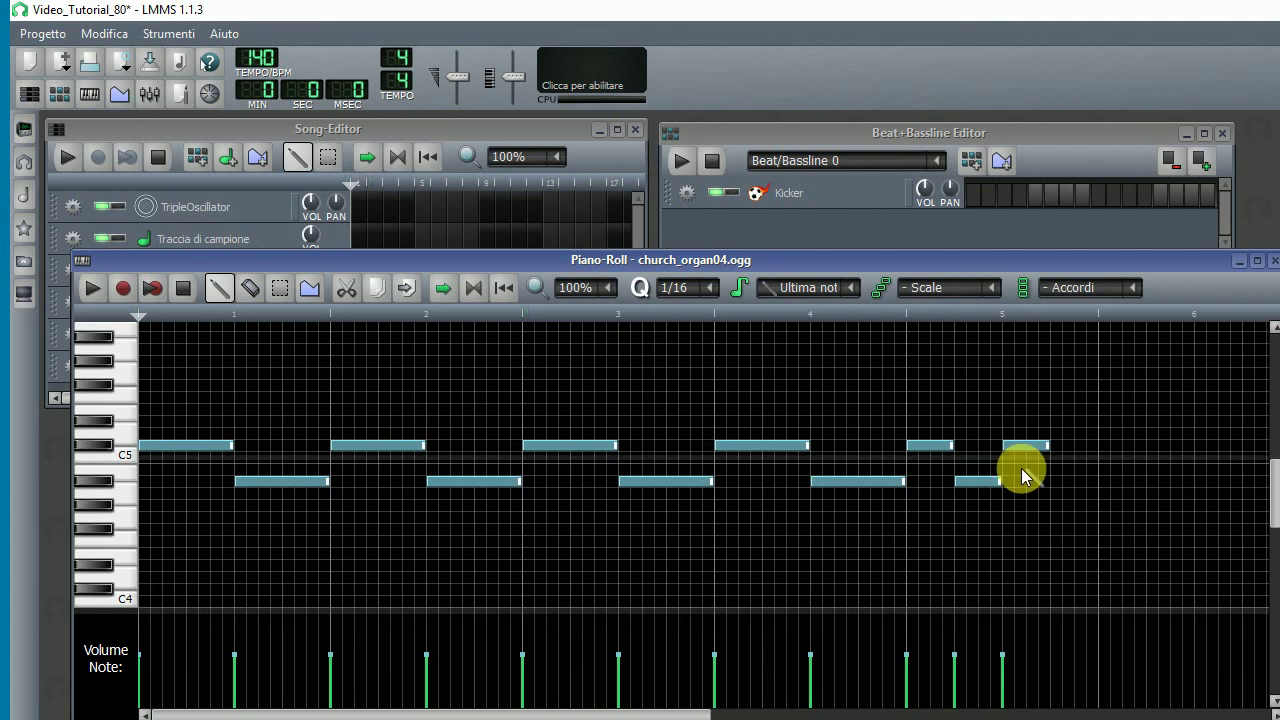
left_click(1051, 480)
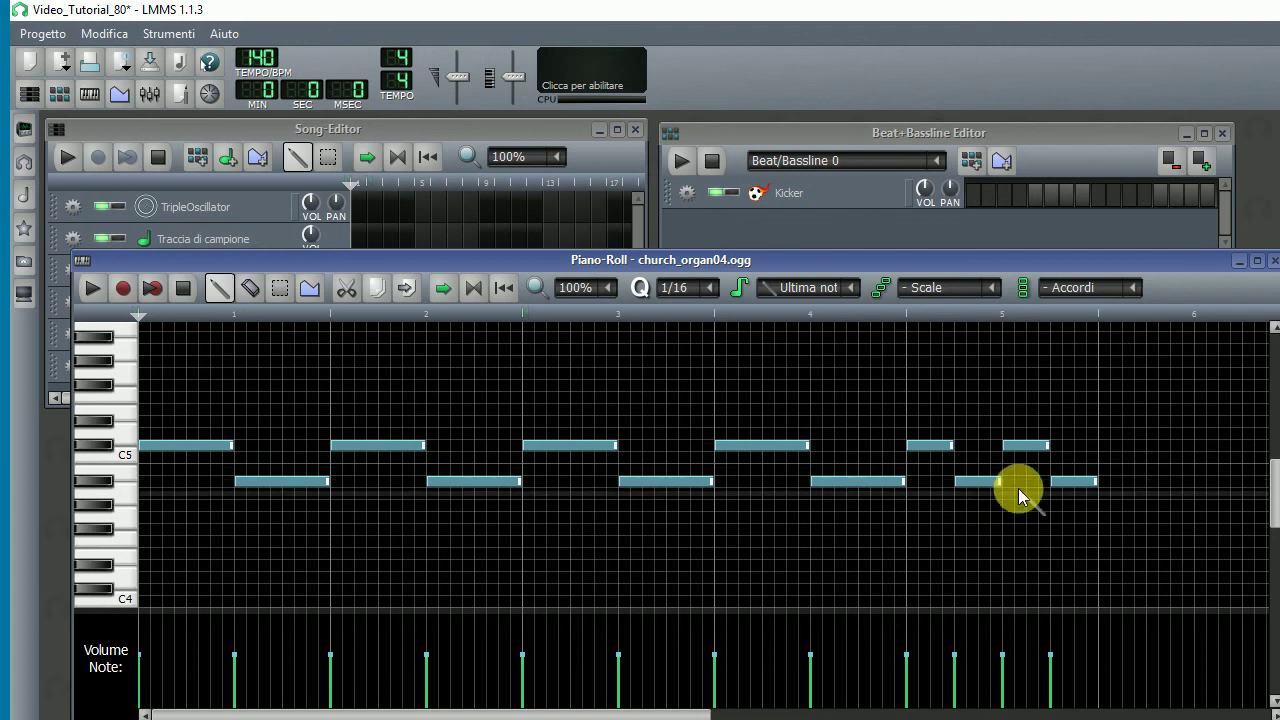
left_click(1100, 450)
left_click(1151, 481)
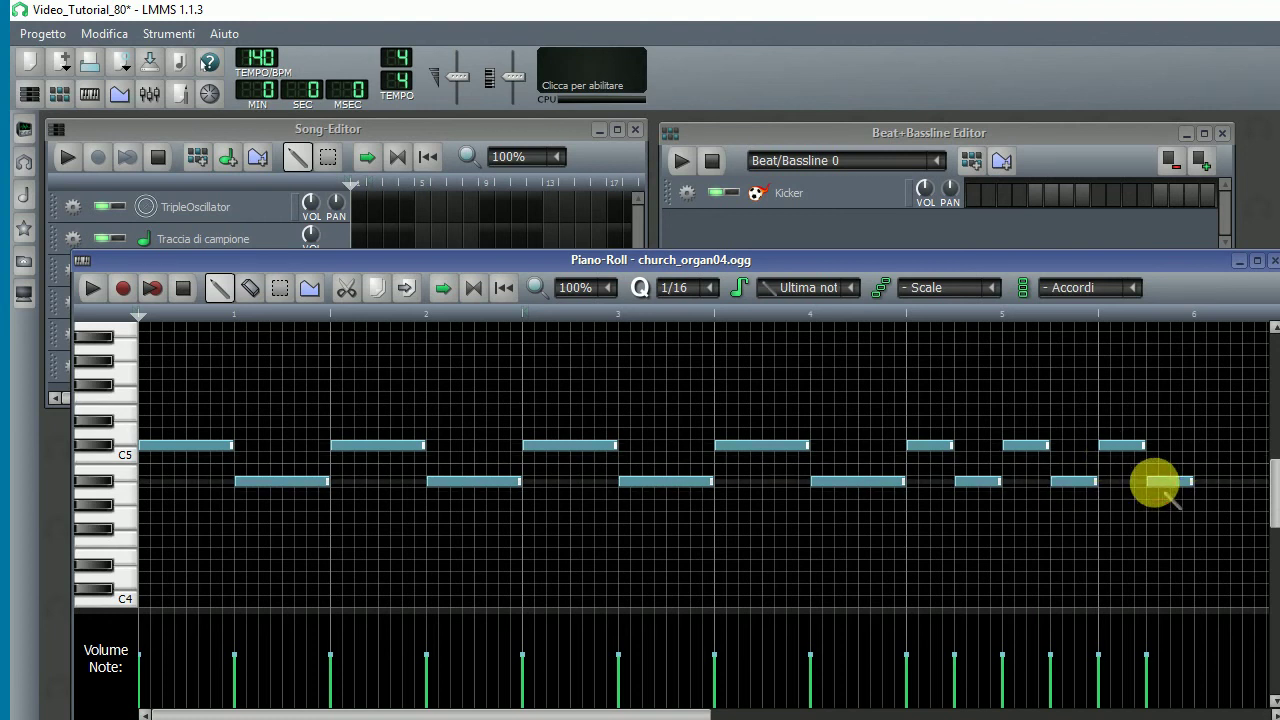
left_click(1197, 447)
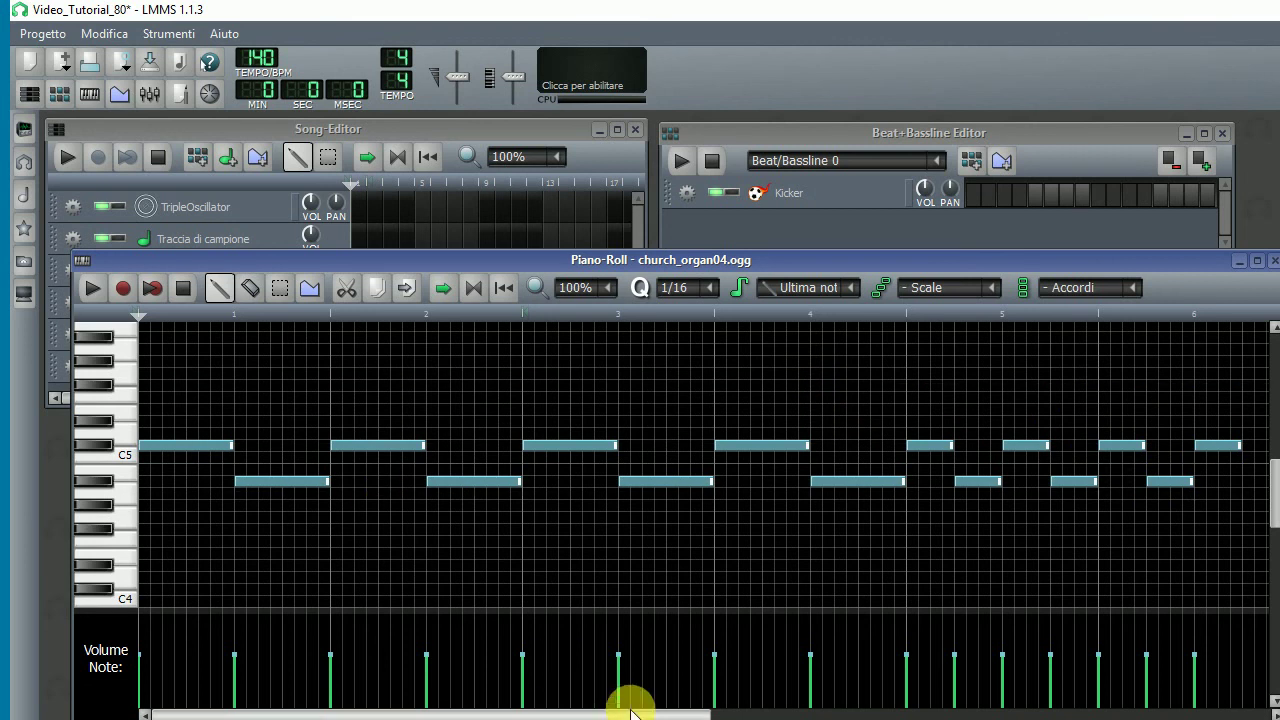
left_click_drag(628, 714, 819, 714)
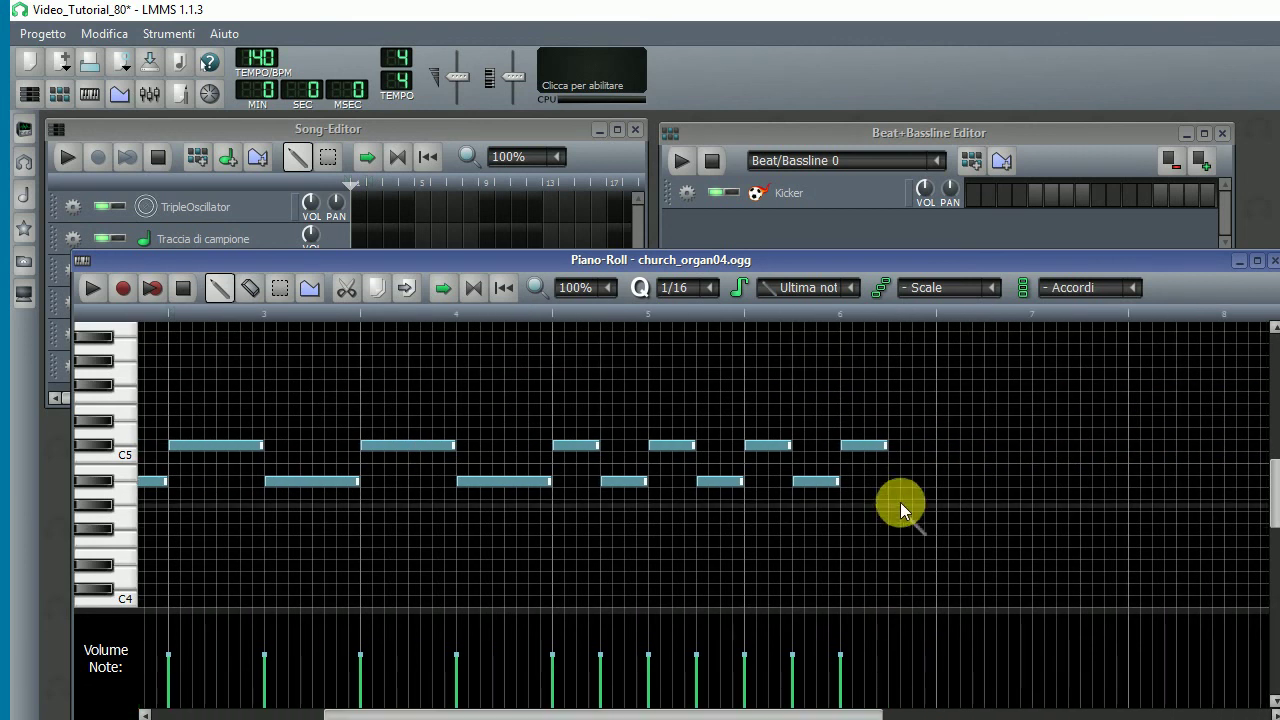
left_click(897, 481)
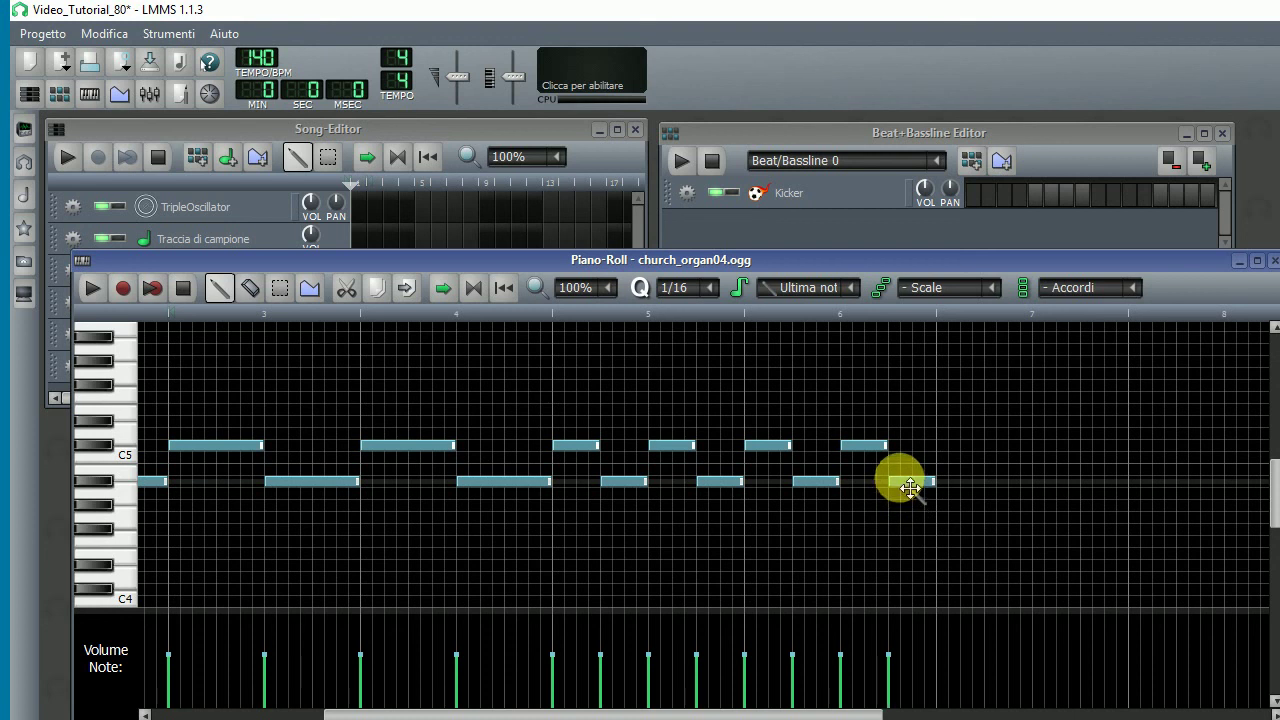
Fill bar 7 with eight eighth-bar notes alternating between C#5 and A#4
left_click(943, 445)
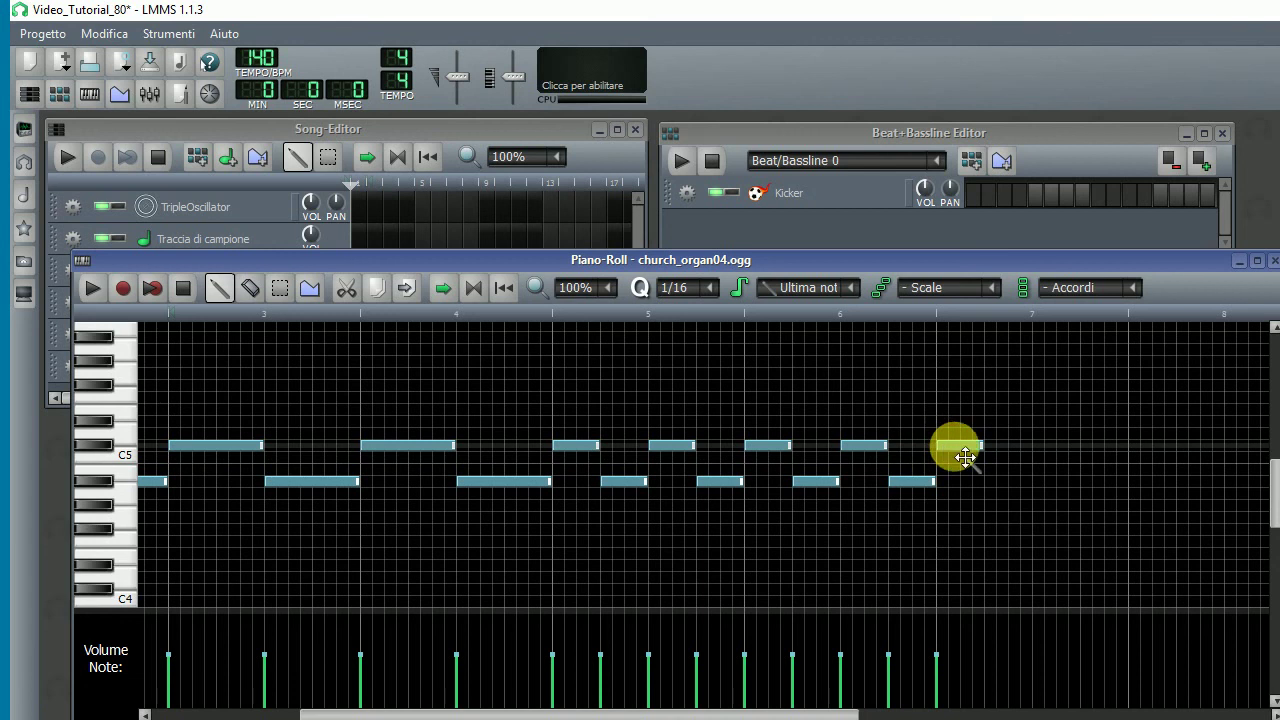
left_click_drag(992, 448, 963, 451)
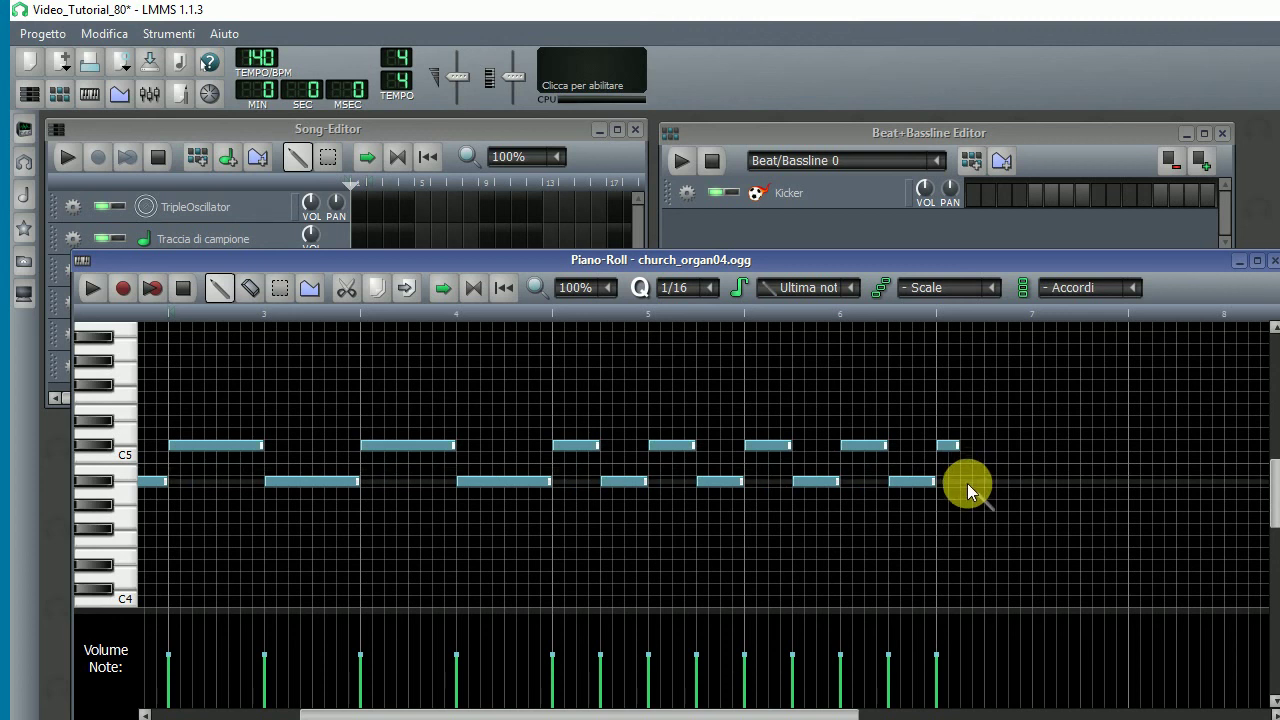
left_click(967, 483)
left_click(990, 447)
left_click(1014, 484)
left_click(1043, 445)
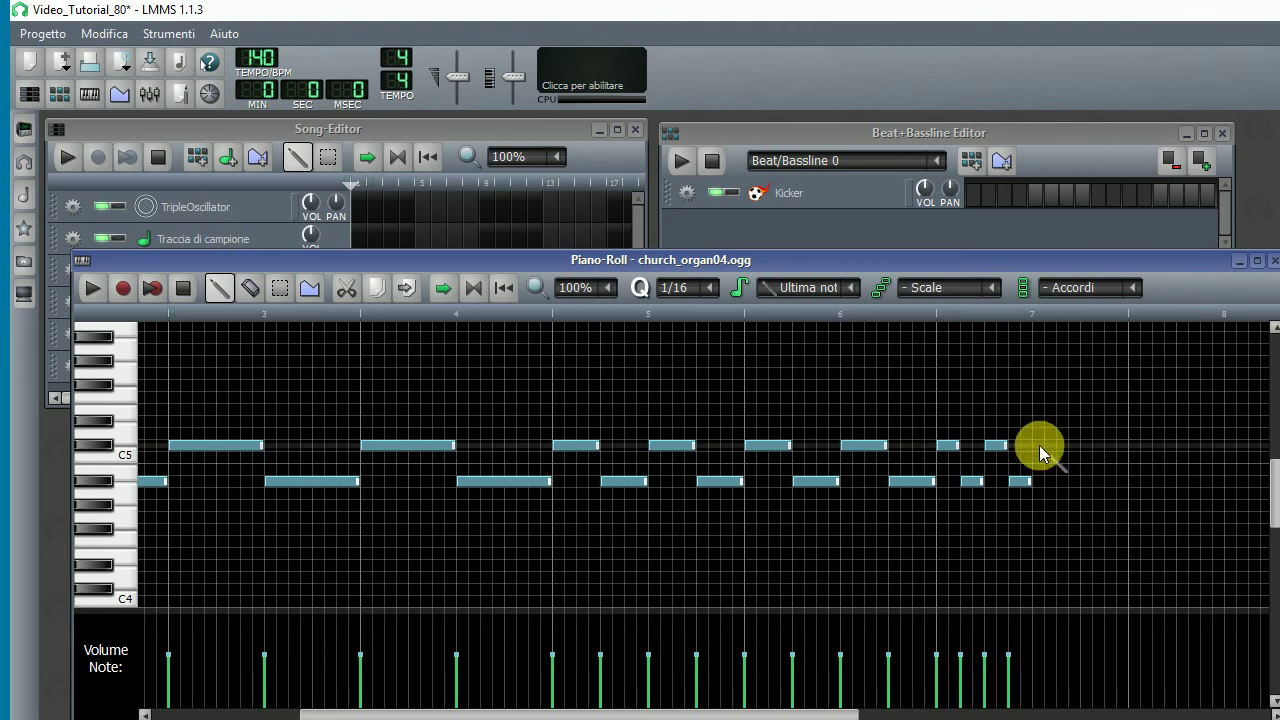
left_click(1063, 481)
left_click(1087, 446)
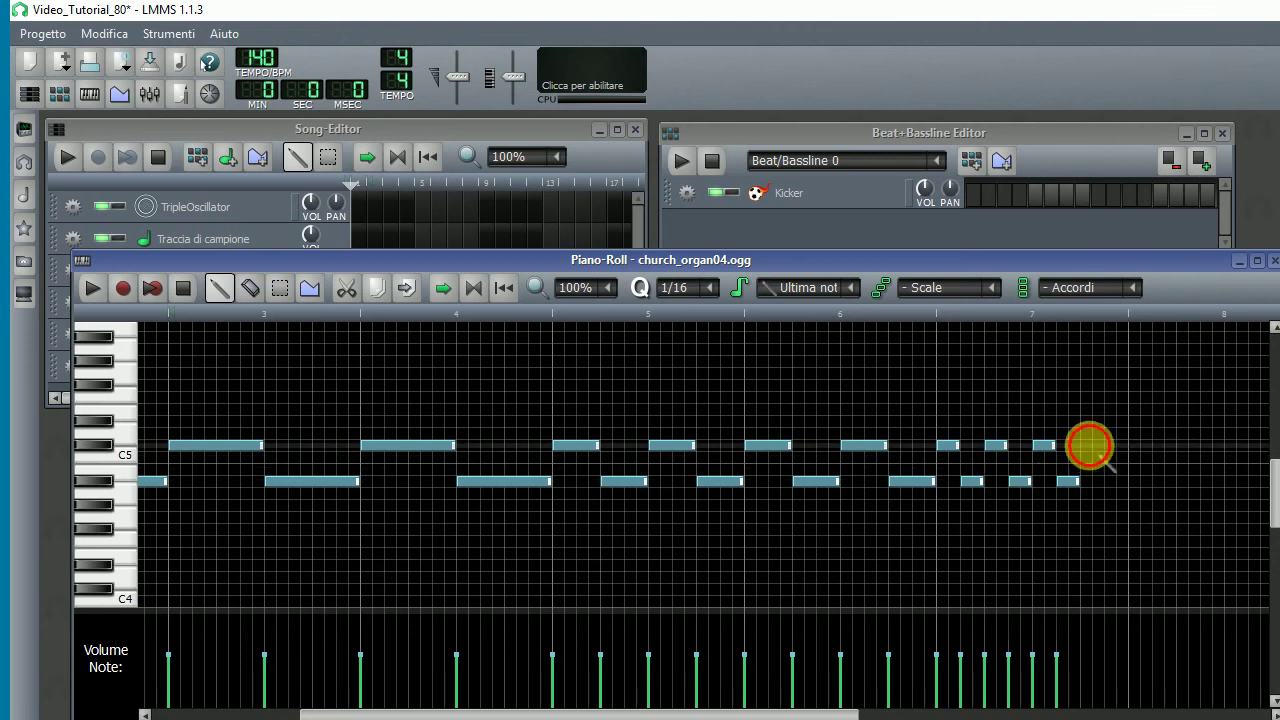
left_click(1115, 484)
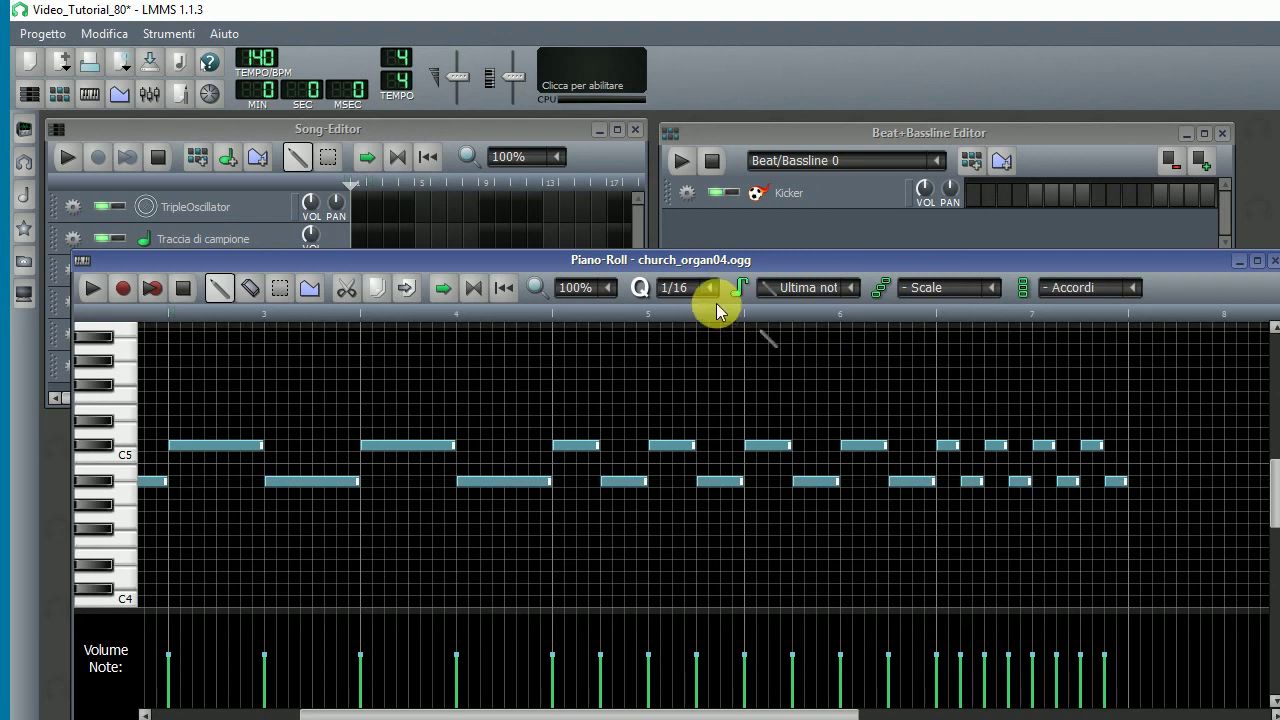
Set the Piano-Roll zoom to 50%, play the sequence from its beginning and stop playback
left_click(590, 287)
left_click(602, 335)
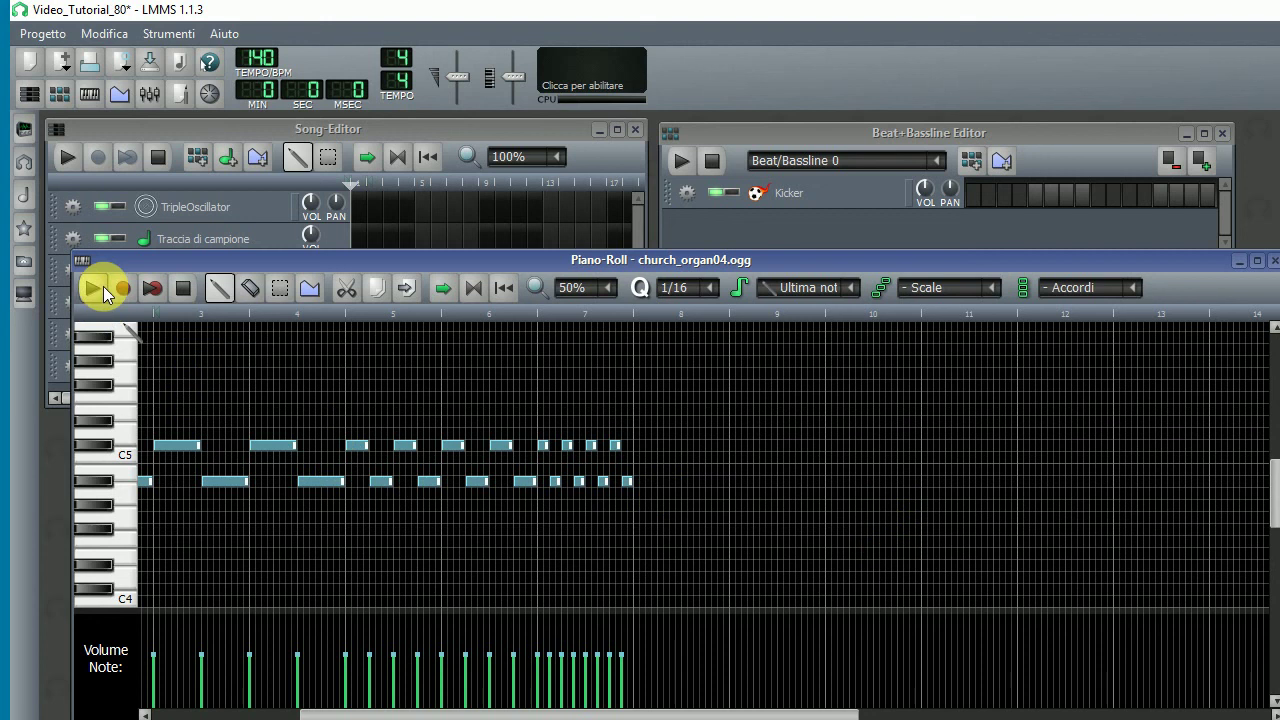
left_click_drag(305, 712, 143, 705)
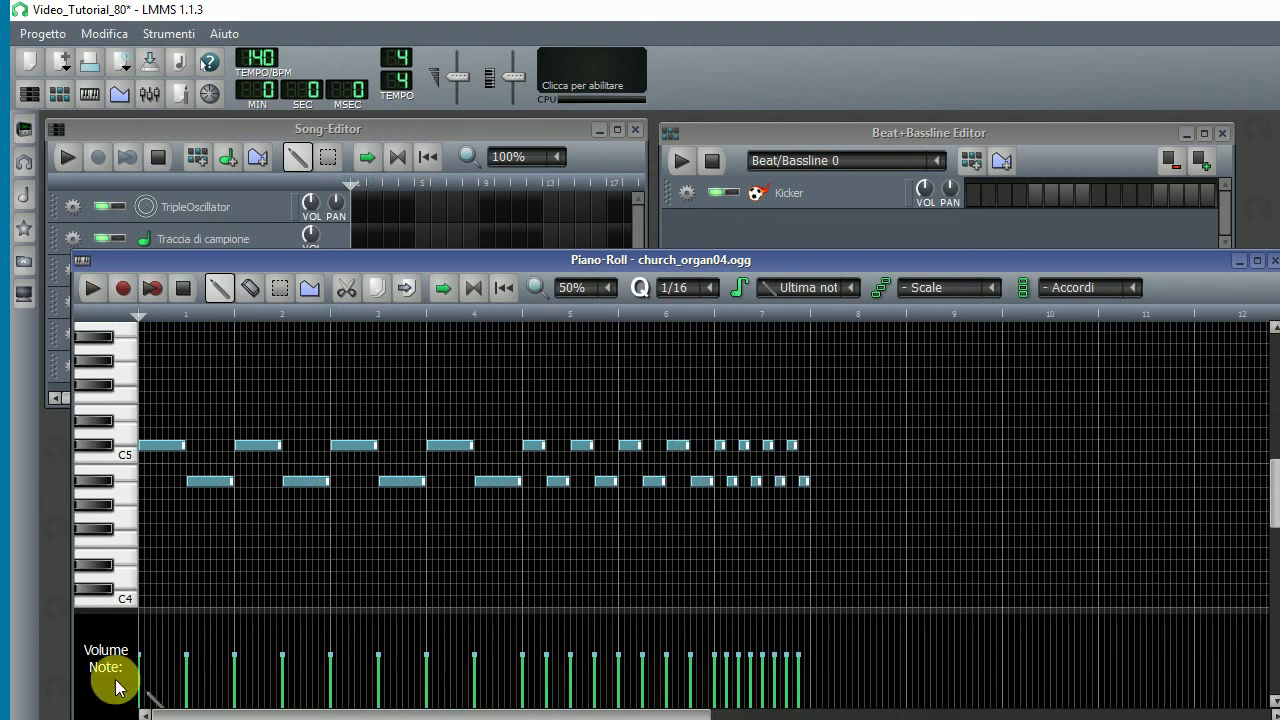
left_click(93, 290)
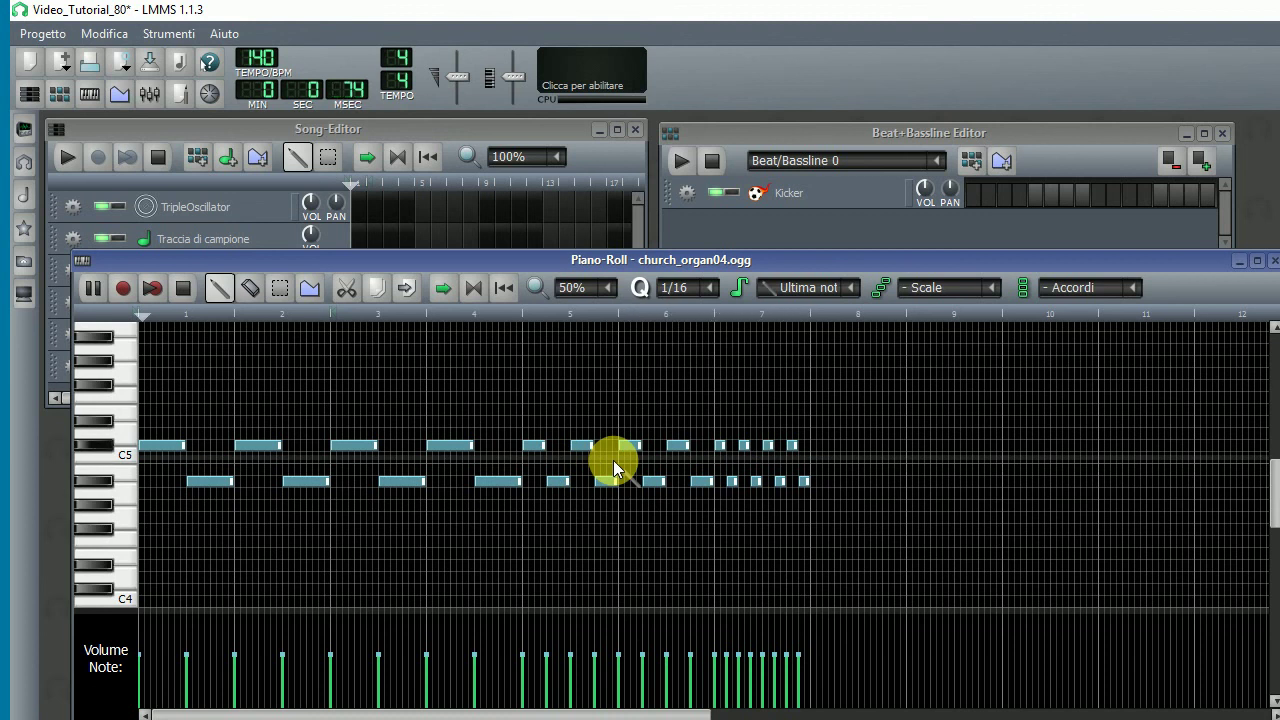
left_click(182, 287)
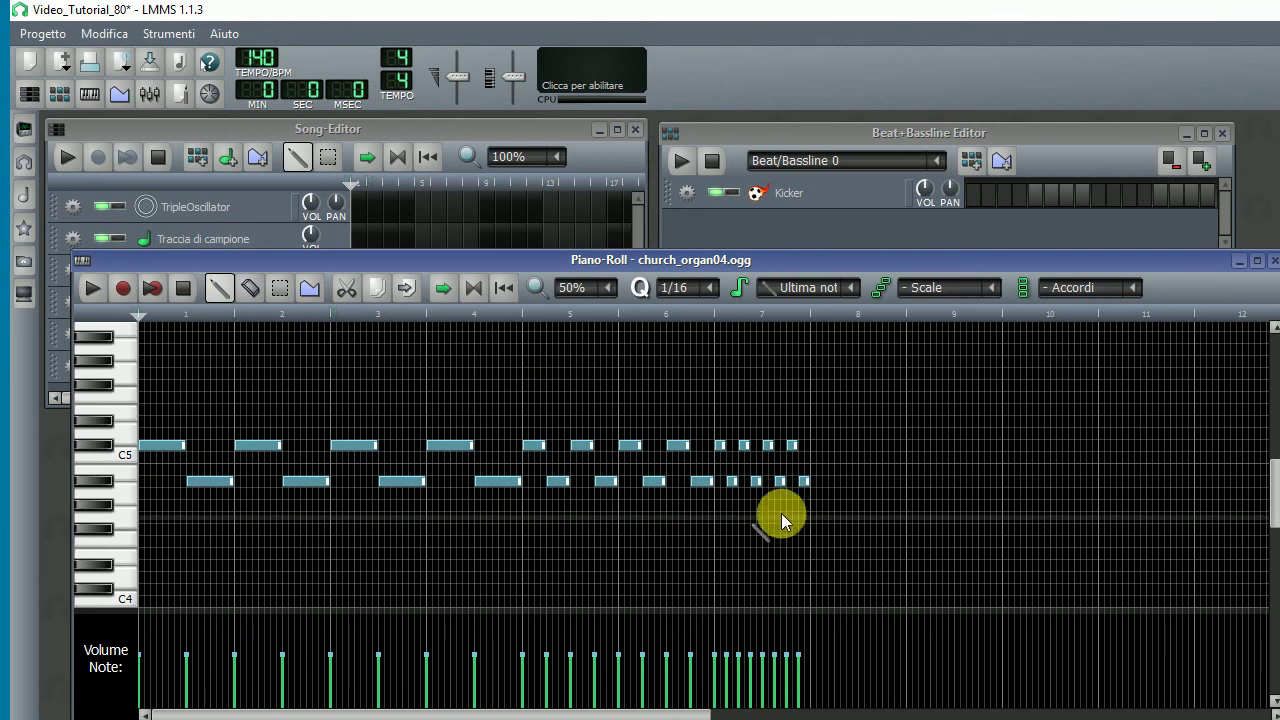
Add two simultaneous one-bar notes, C#5 and A#4, filling bar 8
left_click(815, 445)
left_click_drag(815, 445, 910, 458)
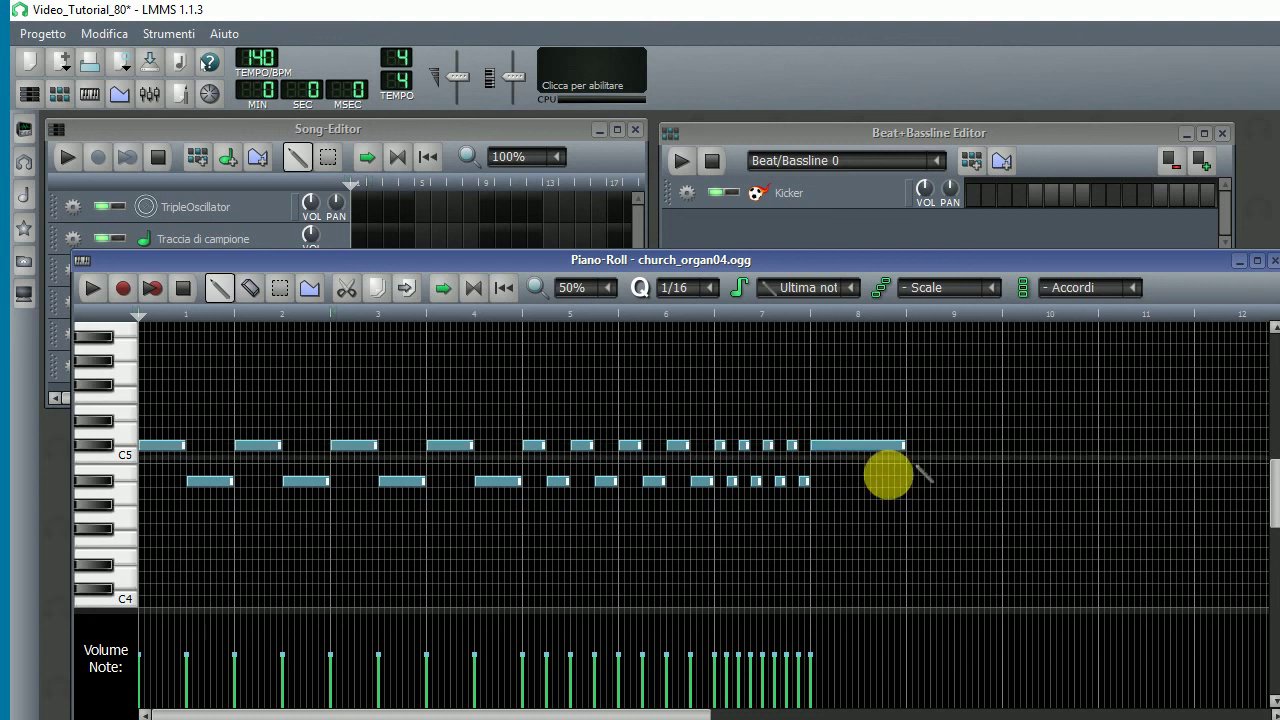
left_click(814, 484)
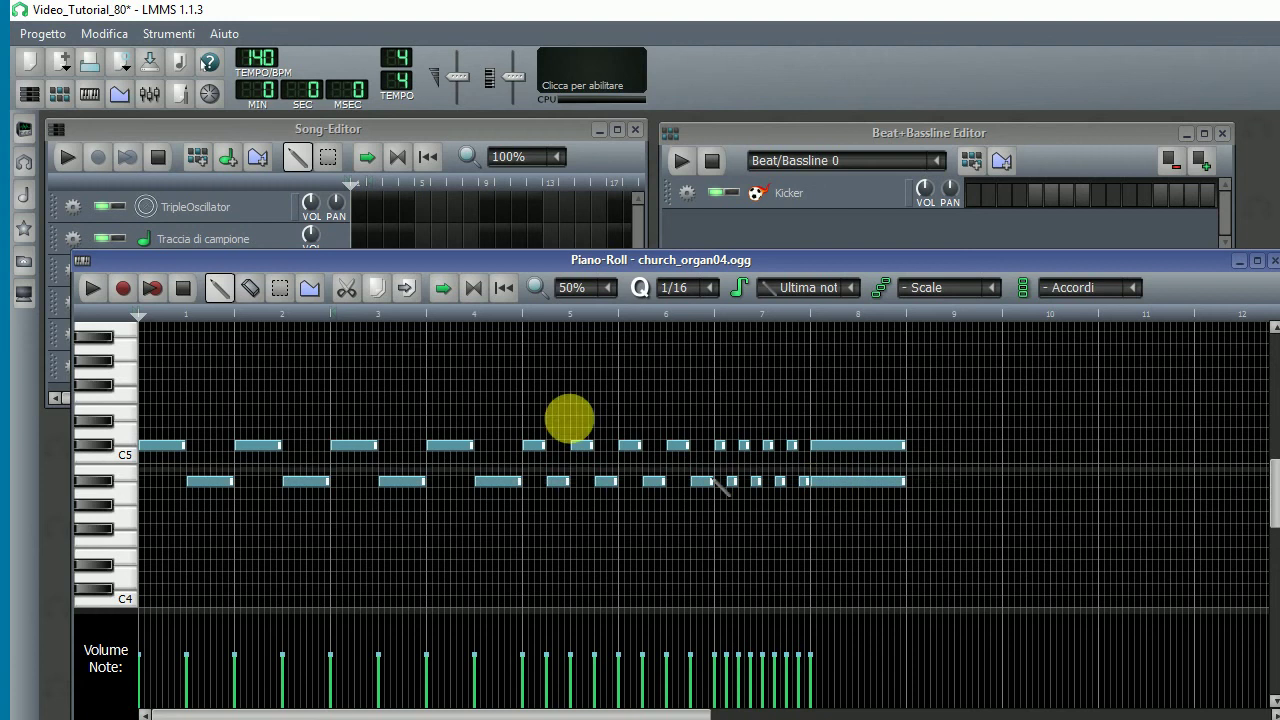
Play the sequence from bar 4 through the final chord and pause playback
left_click(496, 317)
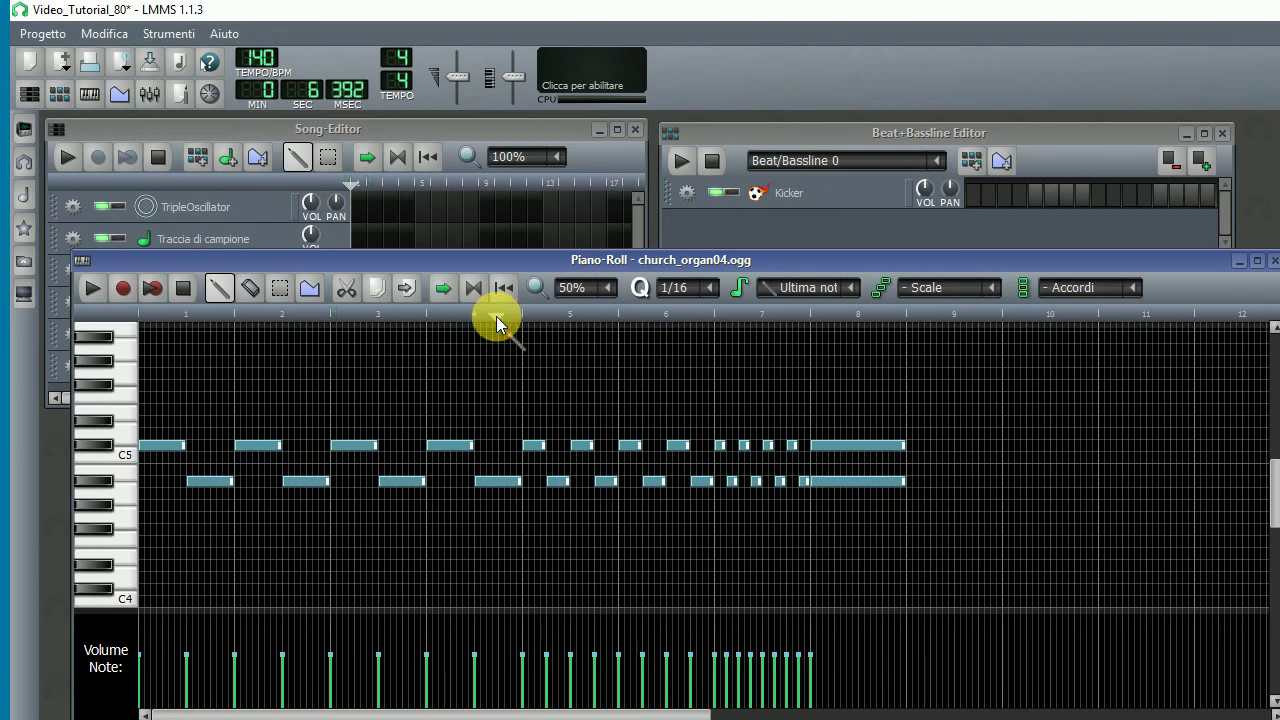
left_click(497, 320)
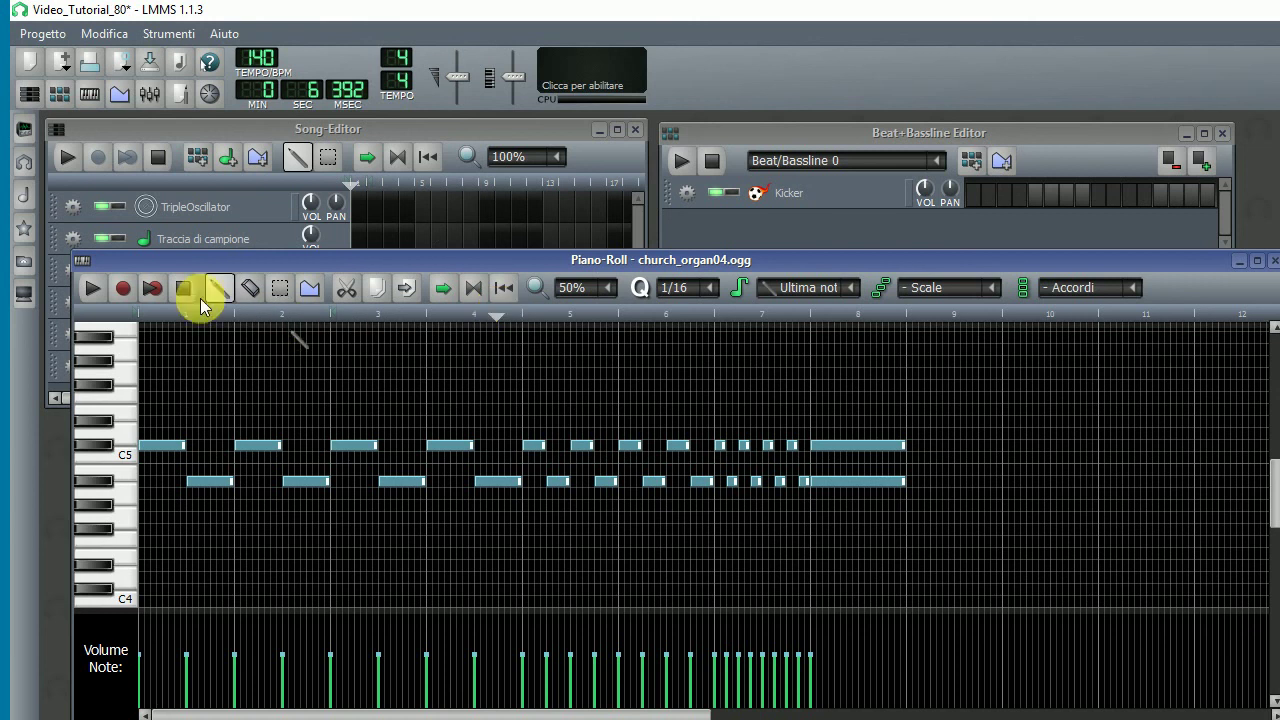
left_click(93, 291)
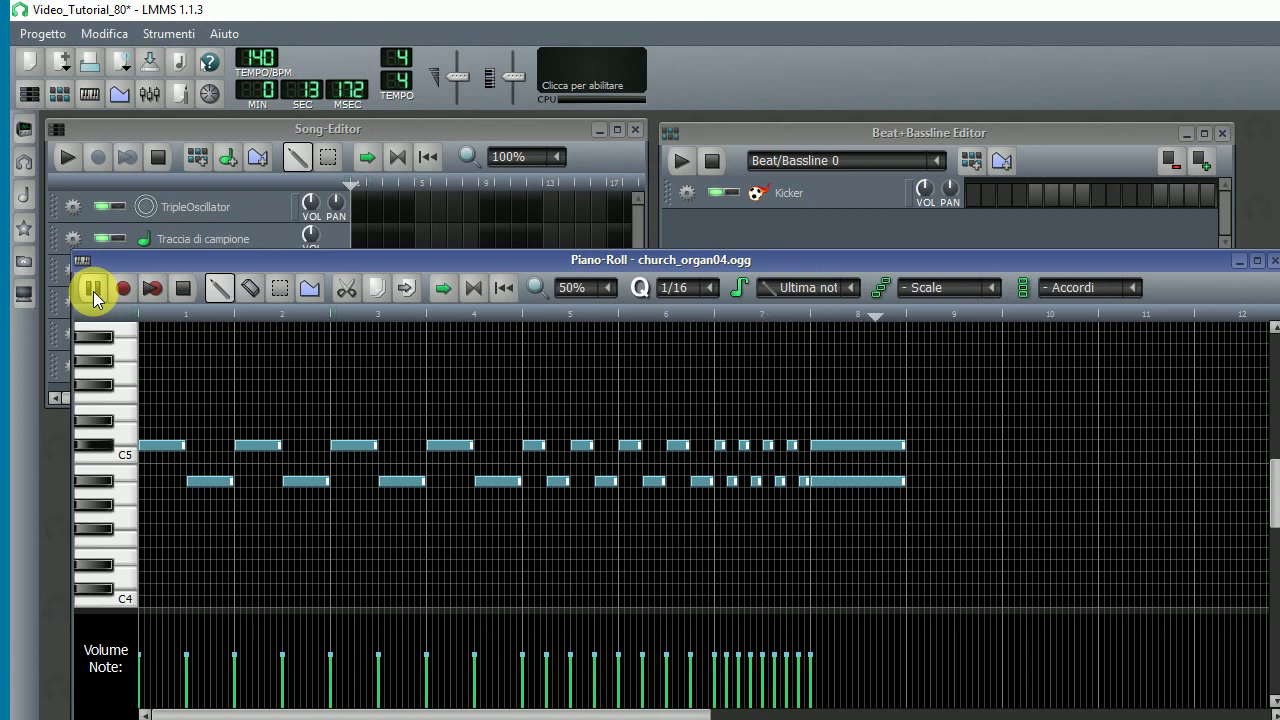
left_click(93, 291)
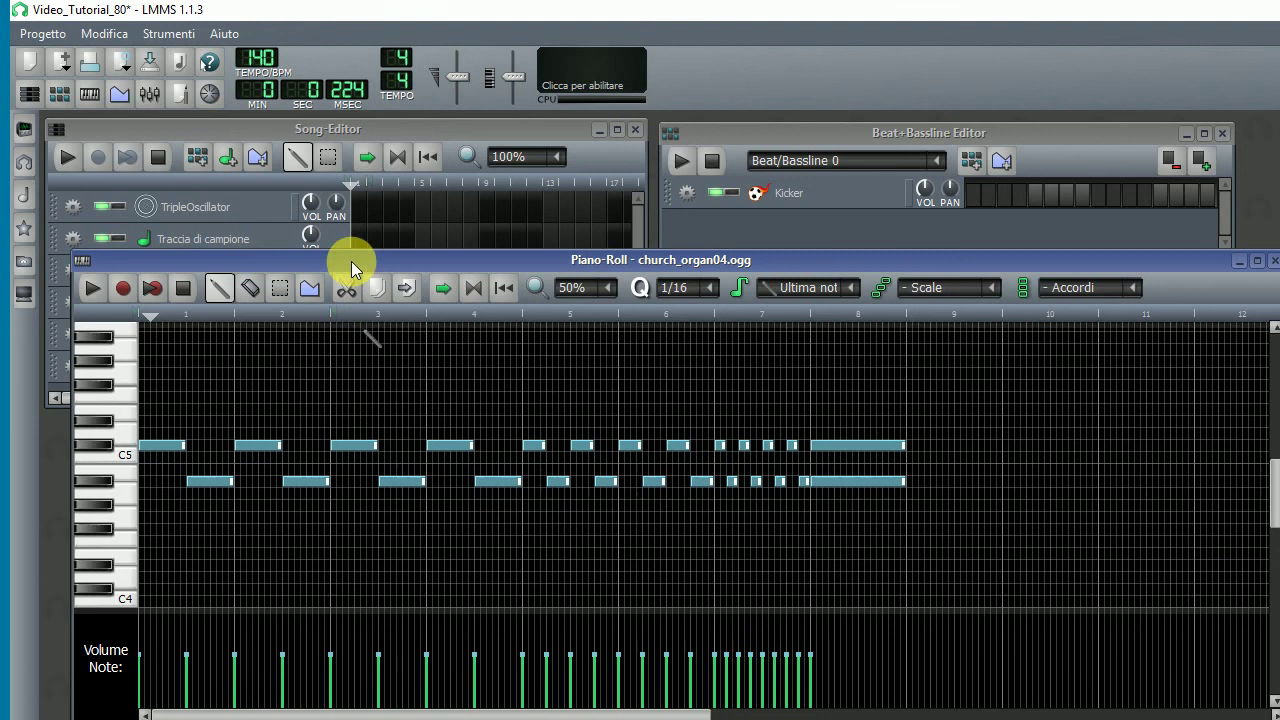
Open the project's export dialog and check which audio file types it offers
left_click(43, 33)
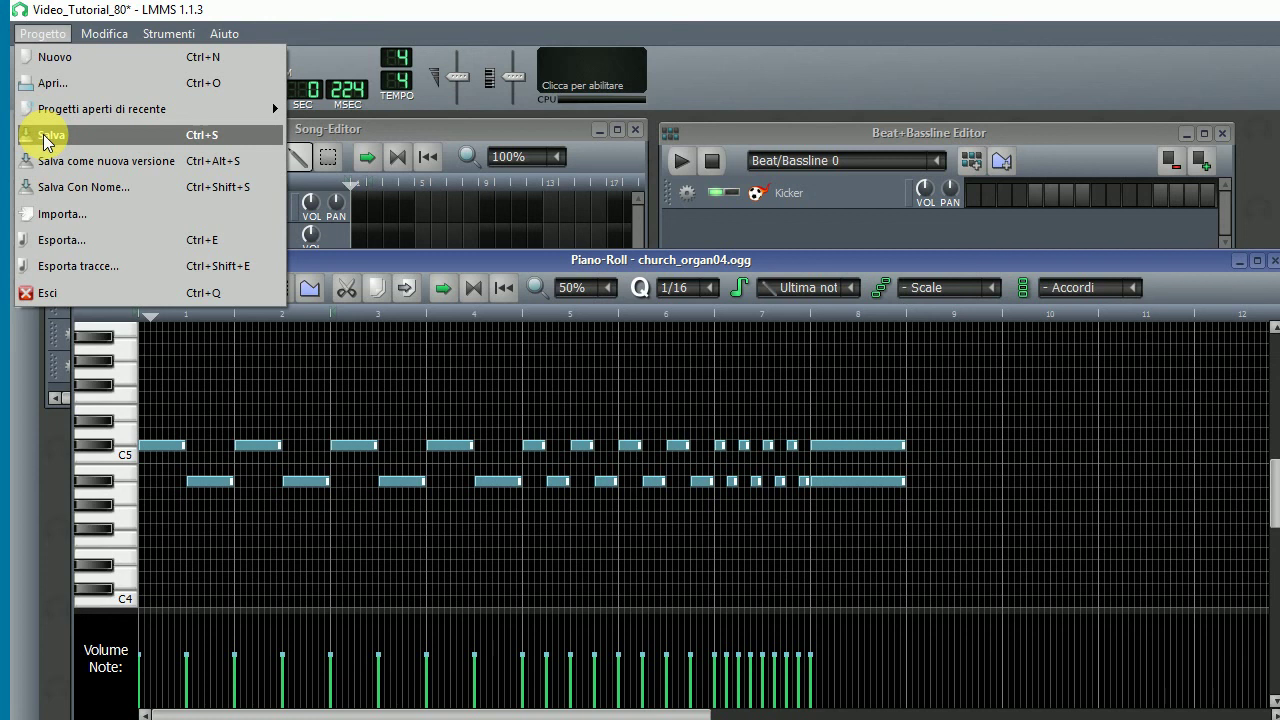
left_click(57, 245)
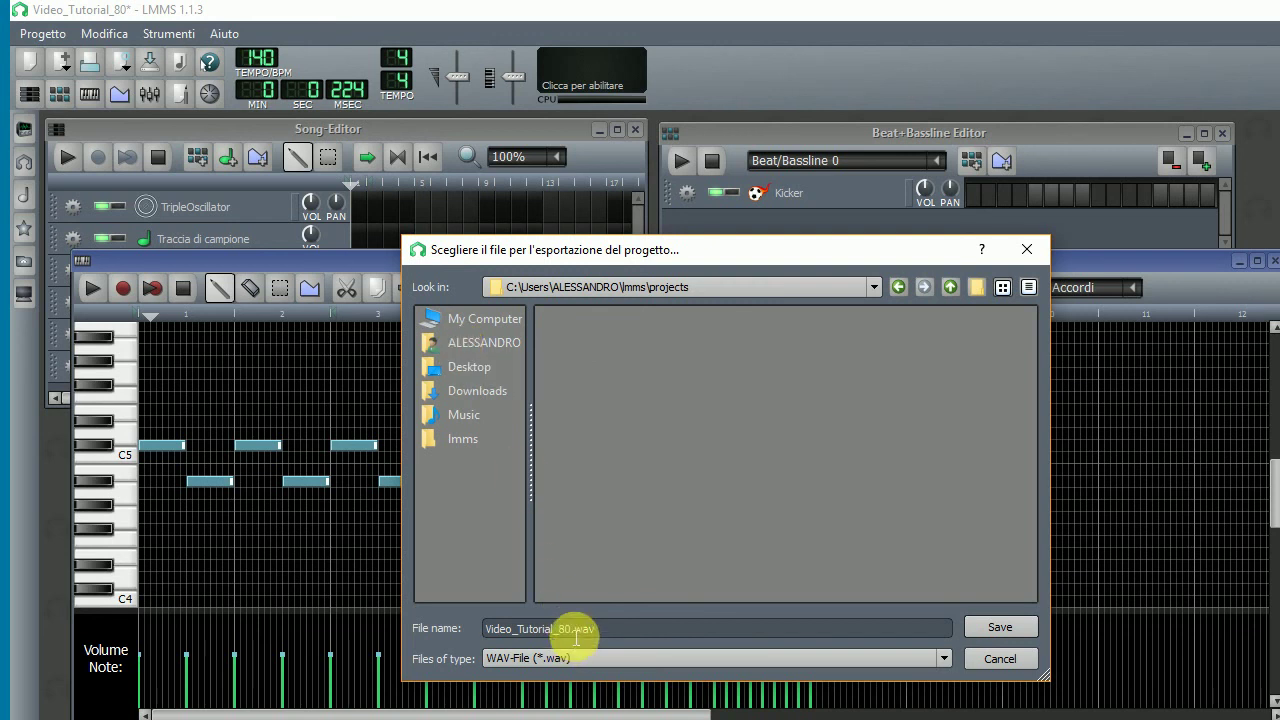
left_click(943, 659)
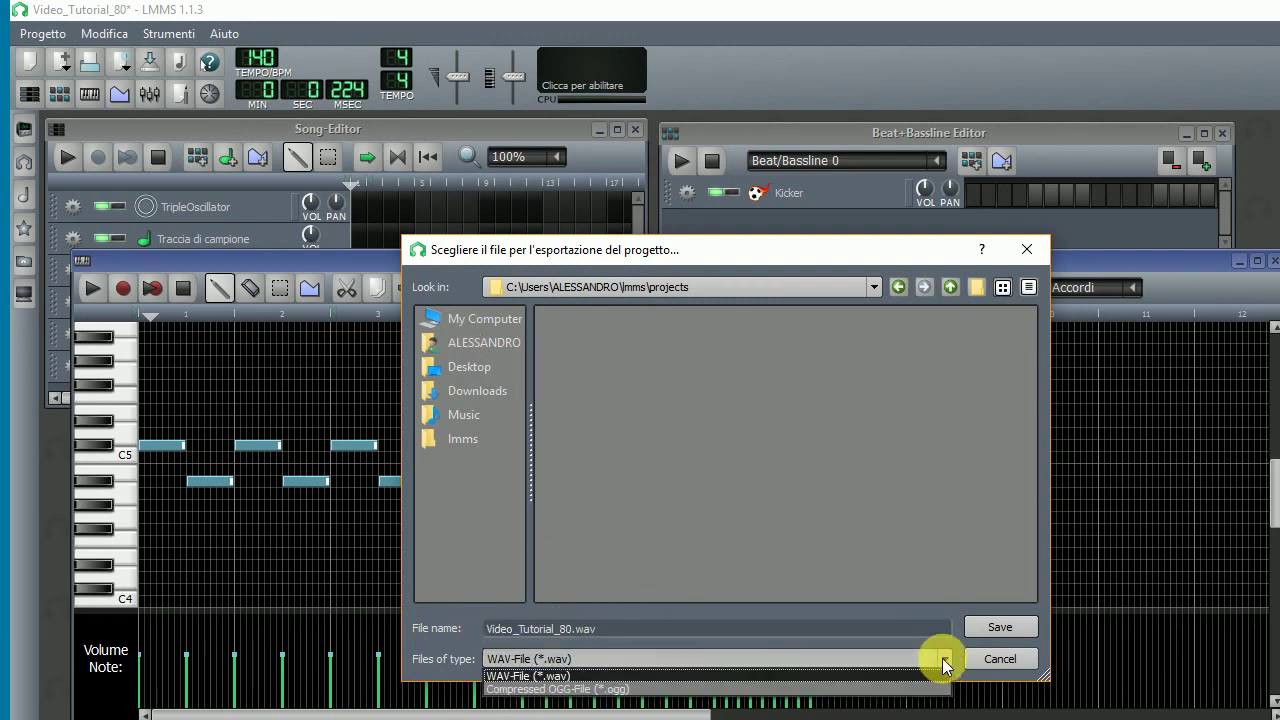
left_click(942, 658)
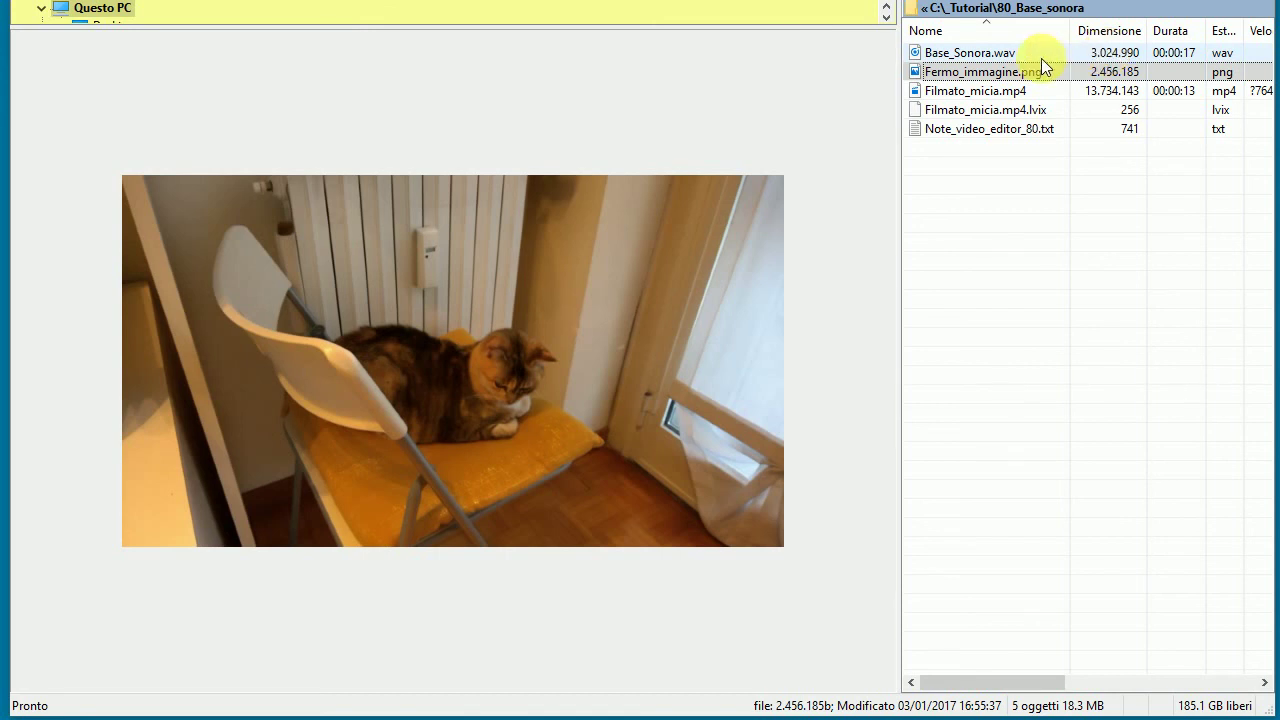
Switch to the file manager and preview Base_Sonora.wav, skipping ahead in the playback
left_click(934, 52)
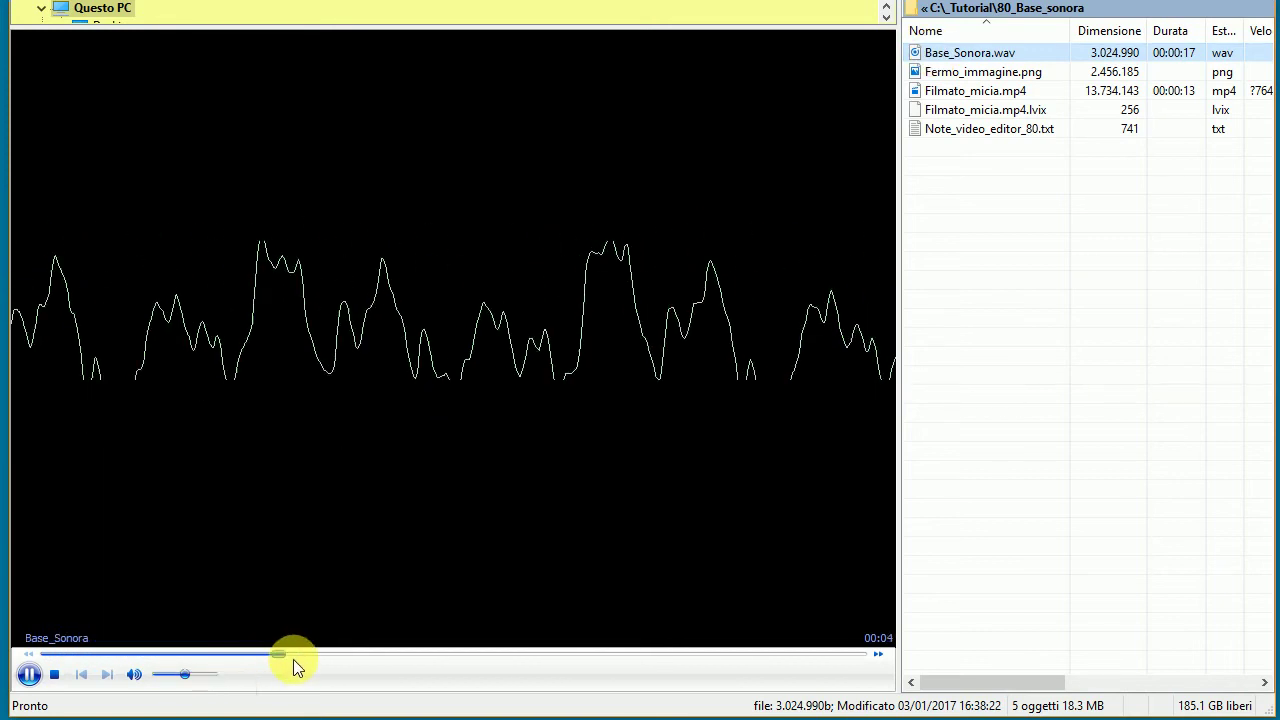
left_click(367, 656)
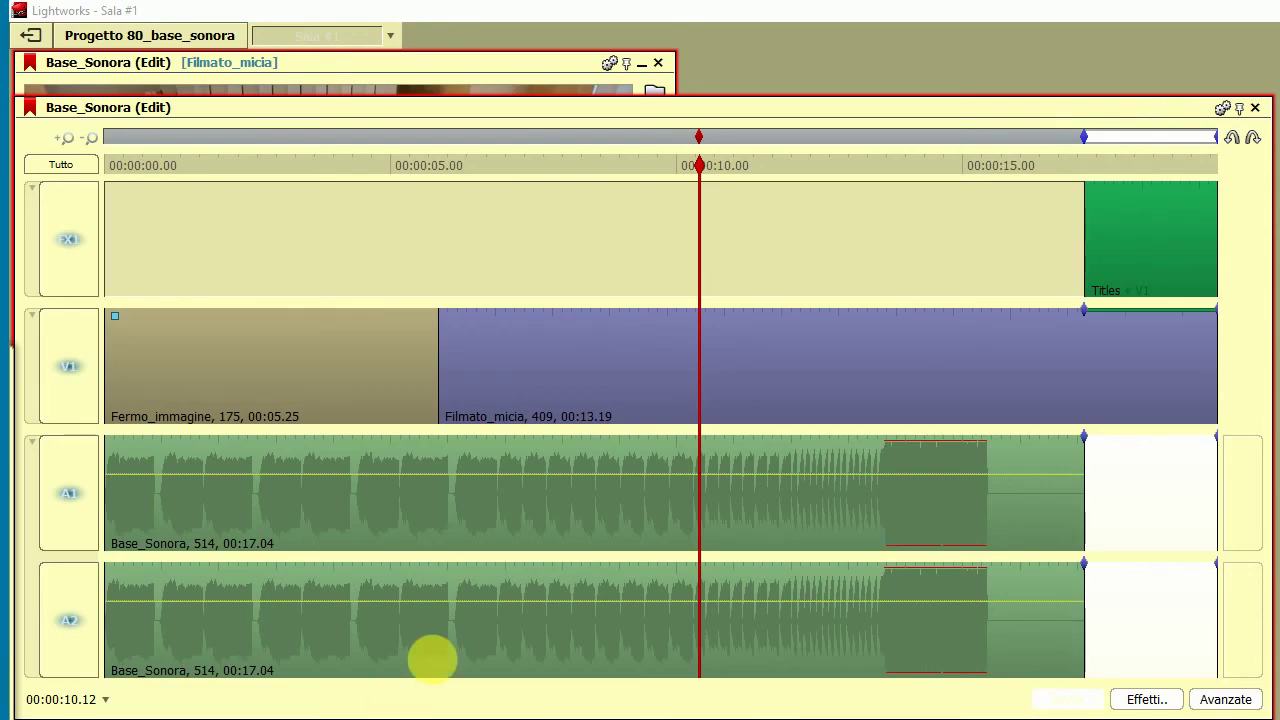
Switch to Lightworks and move the Base_Sonora edit's playhead back to 00:00:00.07
left_click_drag(699, 165, 645, 180)
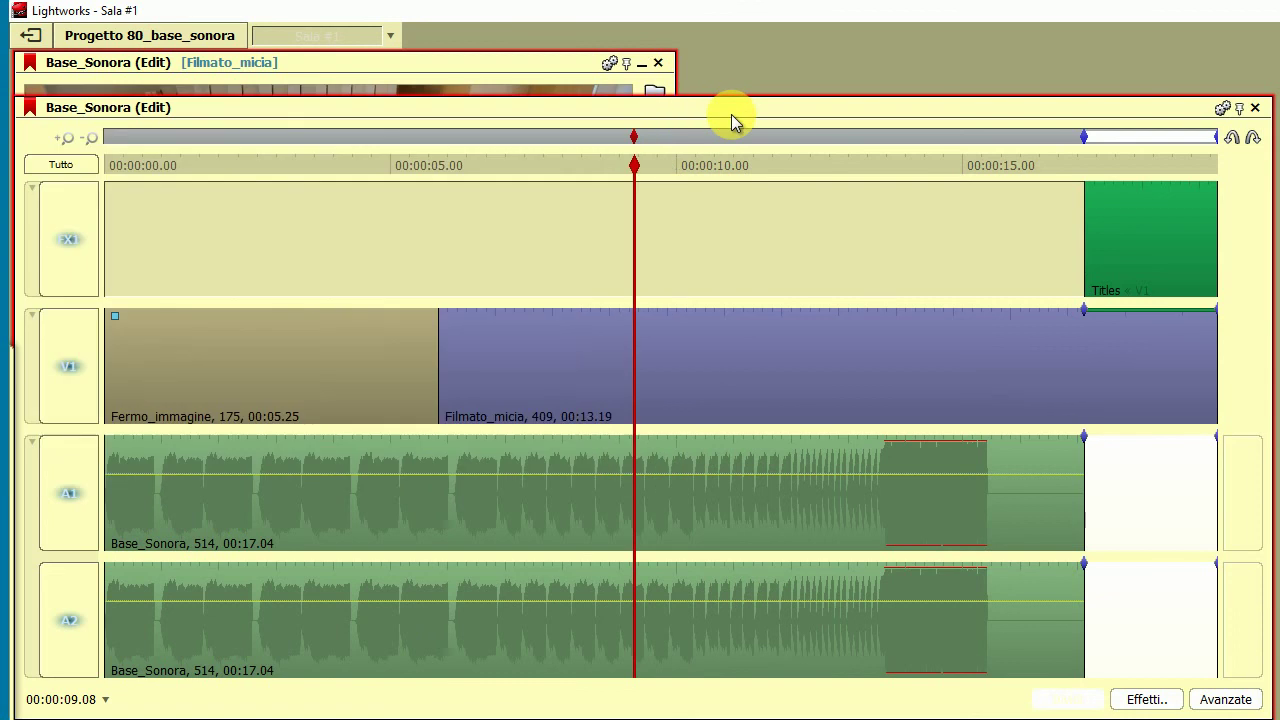
left_click(634, 163)
left_click_drag(635, 165, 116, 222)
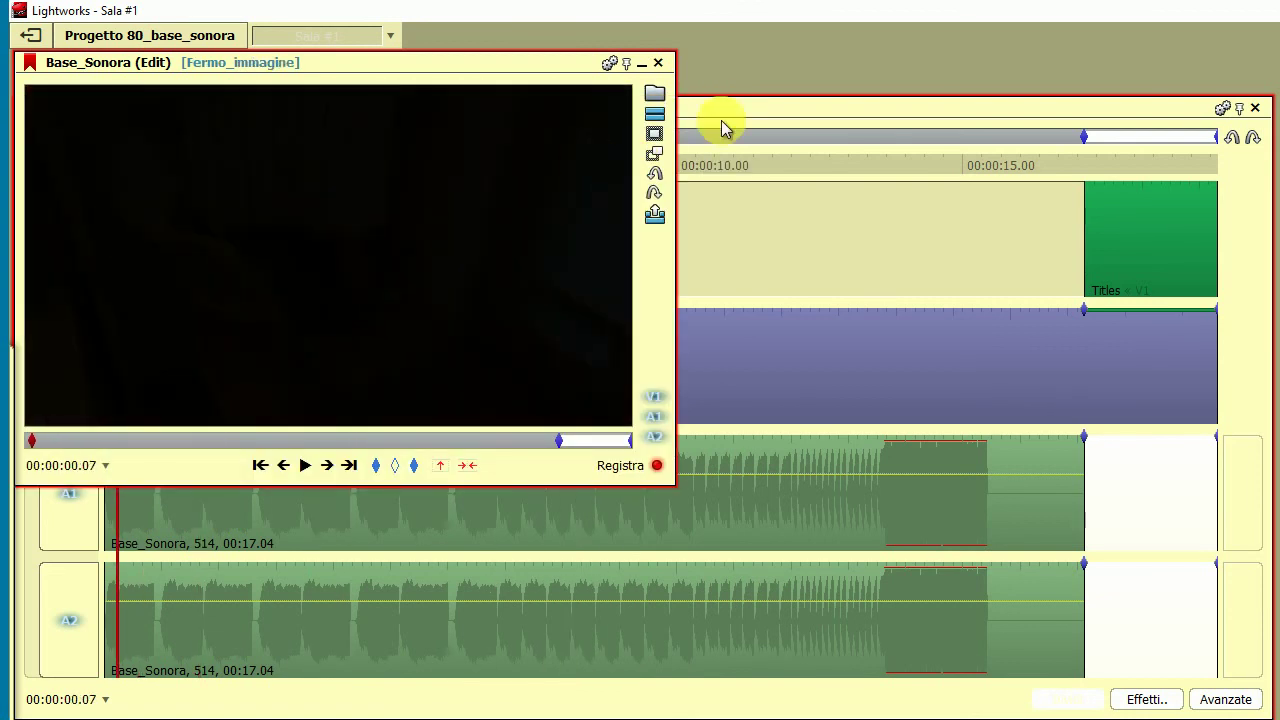
Bring the timeline to the front and shrink it so it sits entirely below the viewer
left_click(742, 109)
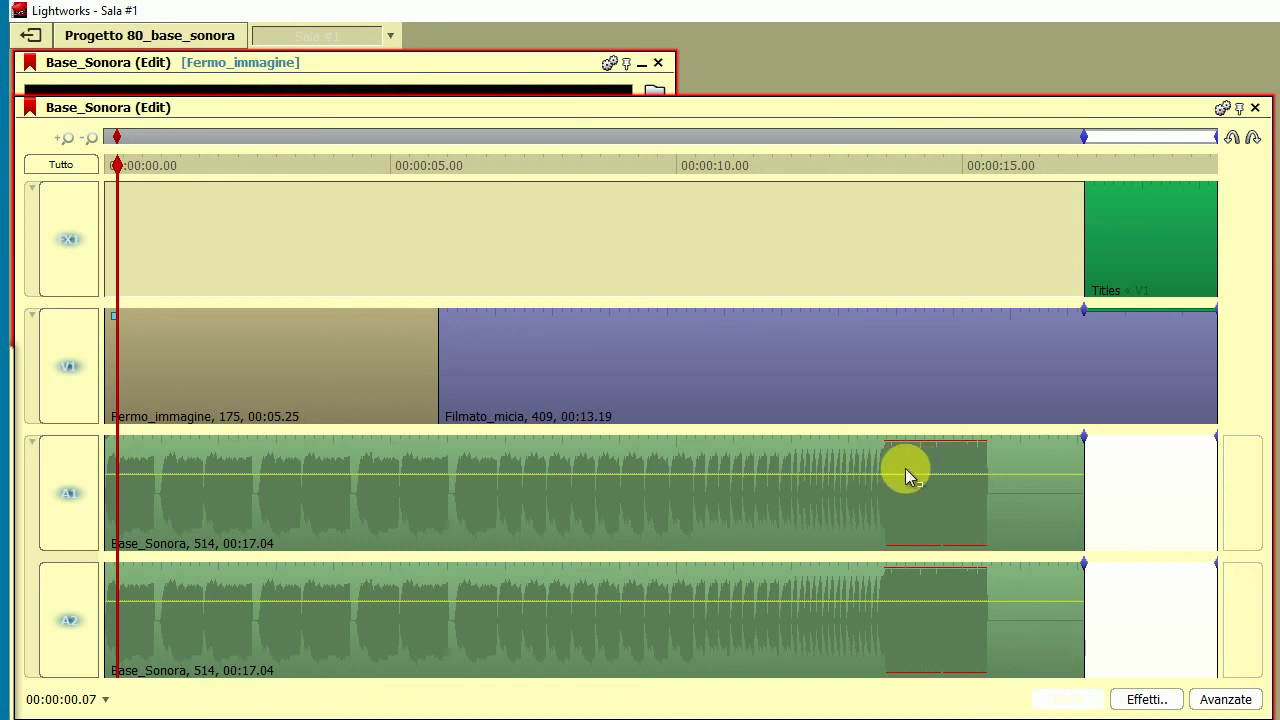
left_click(945, 484)
left_click_drag(830, 125, 820, 503)
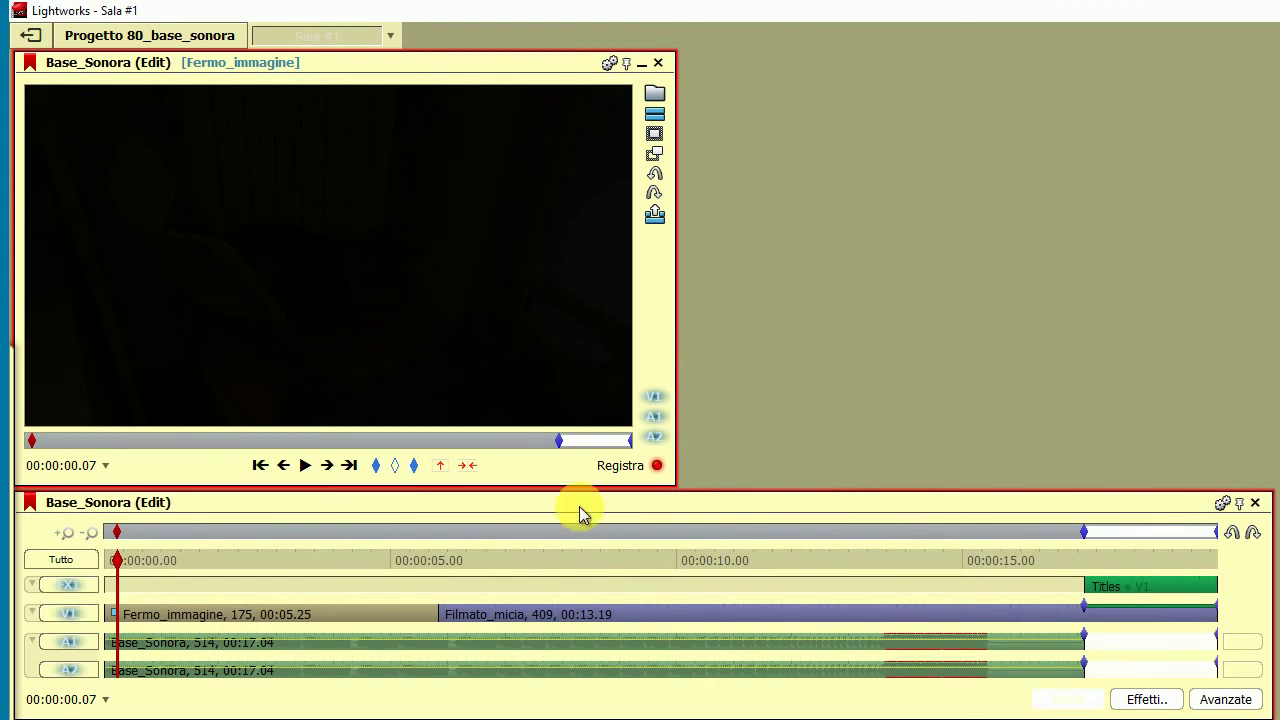
Scrub the edit to 00:00:06.15, return cut by cut to its start and play it
left_click_drag(120, 566, 478, 596)
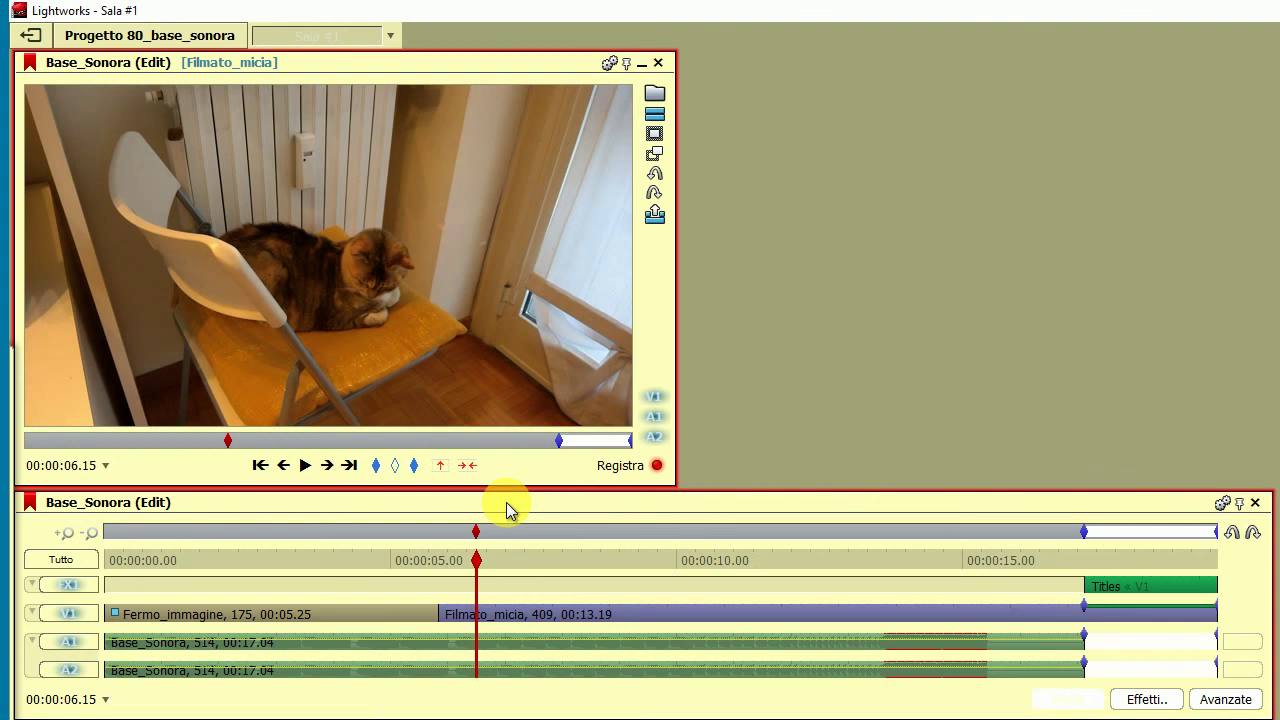
left_click(268, 467)
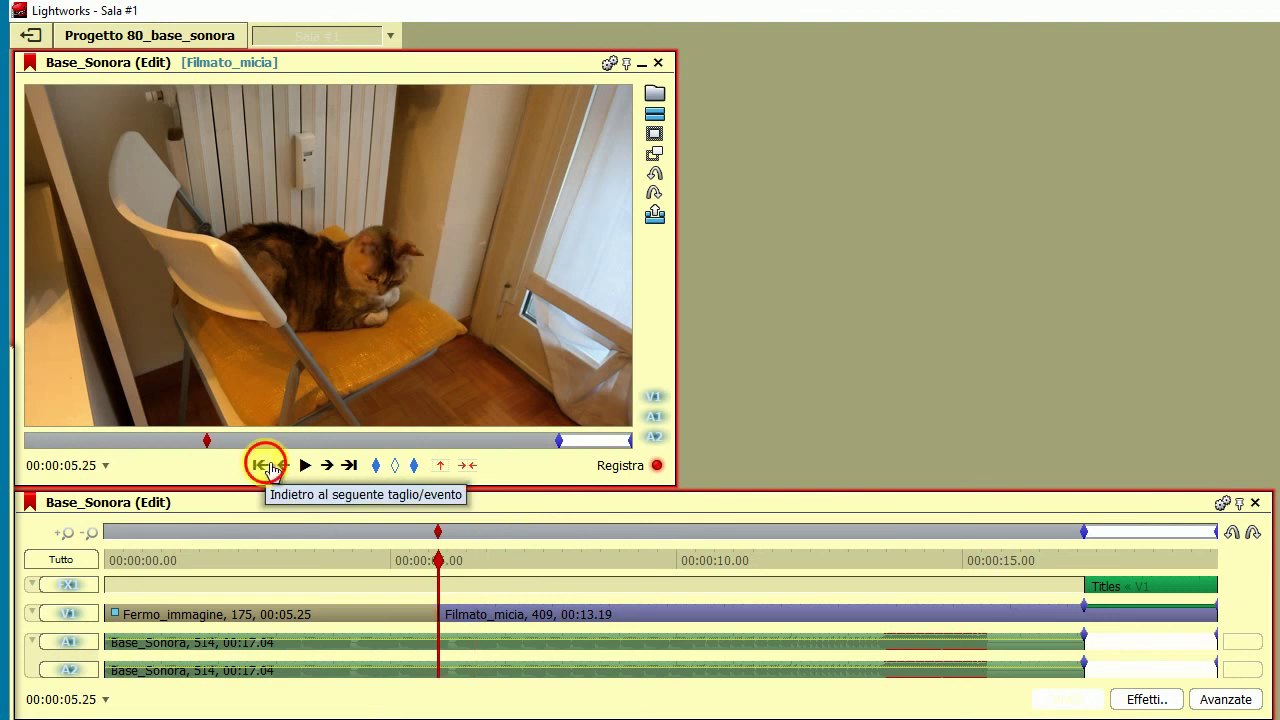
left_click(270, 467)
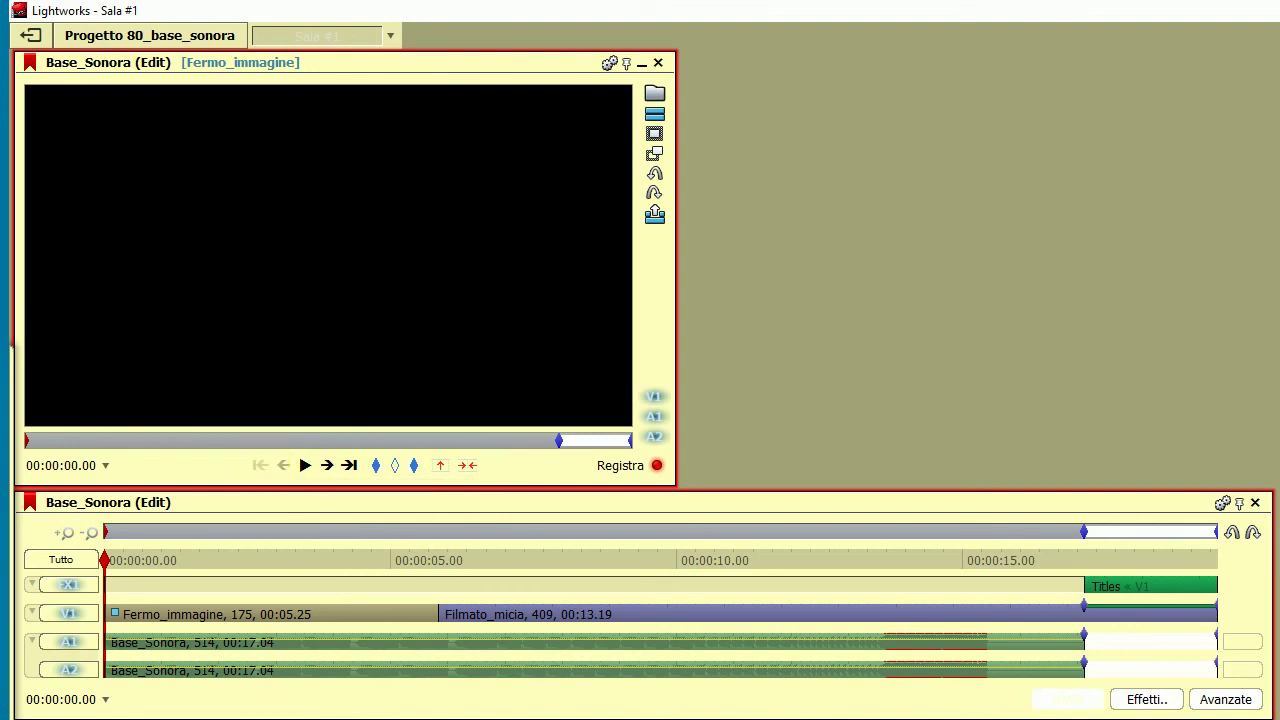
left_click(305, 466)
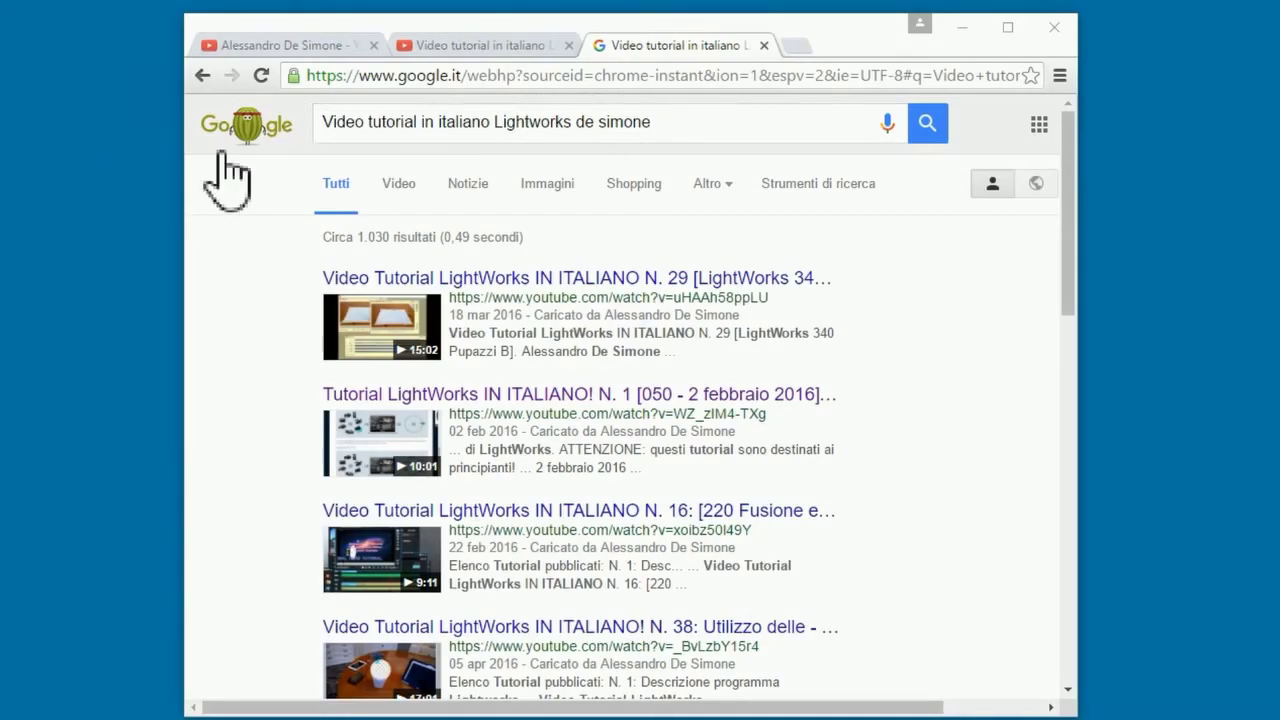
Switch to the browser and look through the Google results for Italian Lightworks video tutorials
left_click(661, 121)
mouse_move(661, 121)
left_mouse_down()
mouse_move(314, 123)
mouse_move(680, 121)
left_mouse_up()
left_click(1000, 251)
mouse_move(1064, 220)
left_mouse_down()
mouse_move(1077, 409)
mouse_move(1058, 555)
mouse_move(1070, 228)
left_mouse_up()
Browse the uploaded videos of the YouTube channel "Video tutorial in italiano Lightworks Pro"
left_click(487, 45)
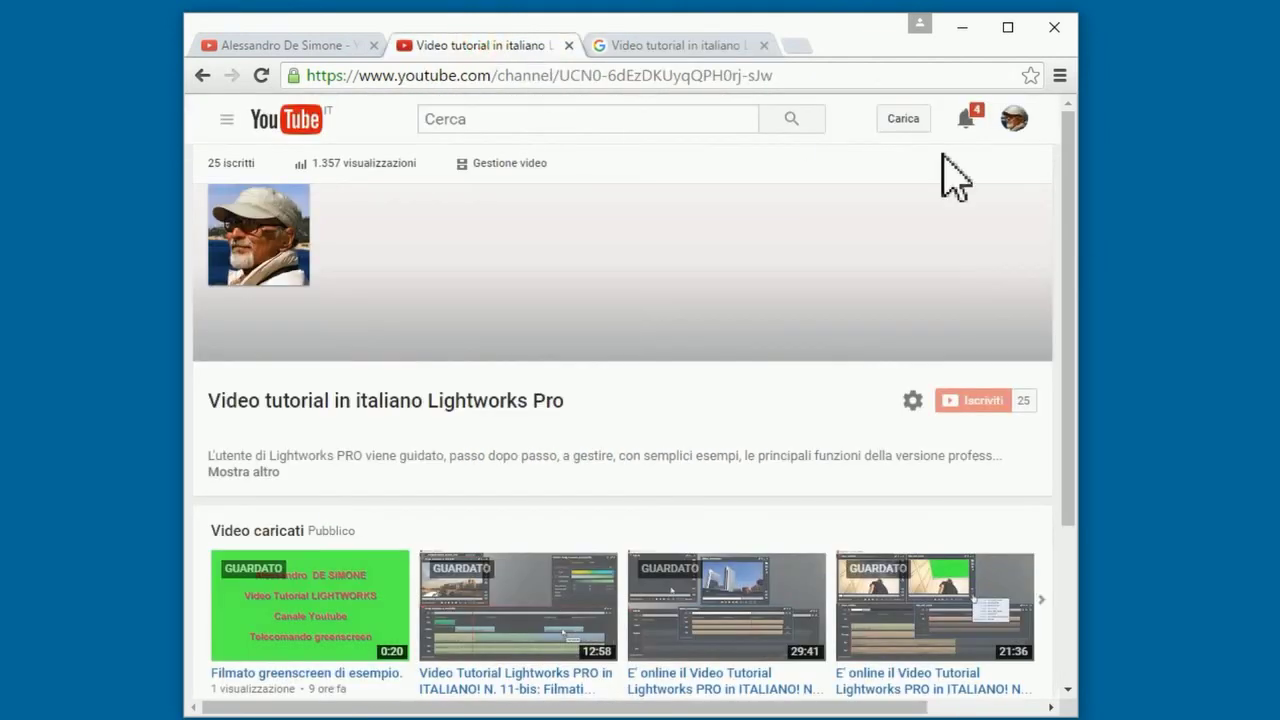
left_click_drag(1064, 180, 1074, 409)
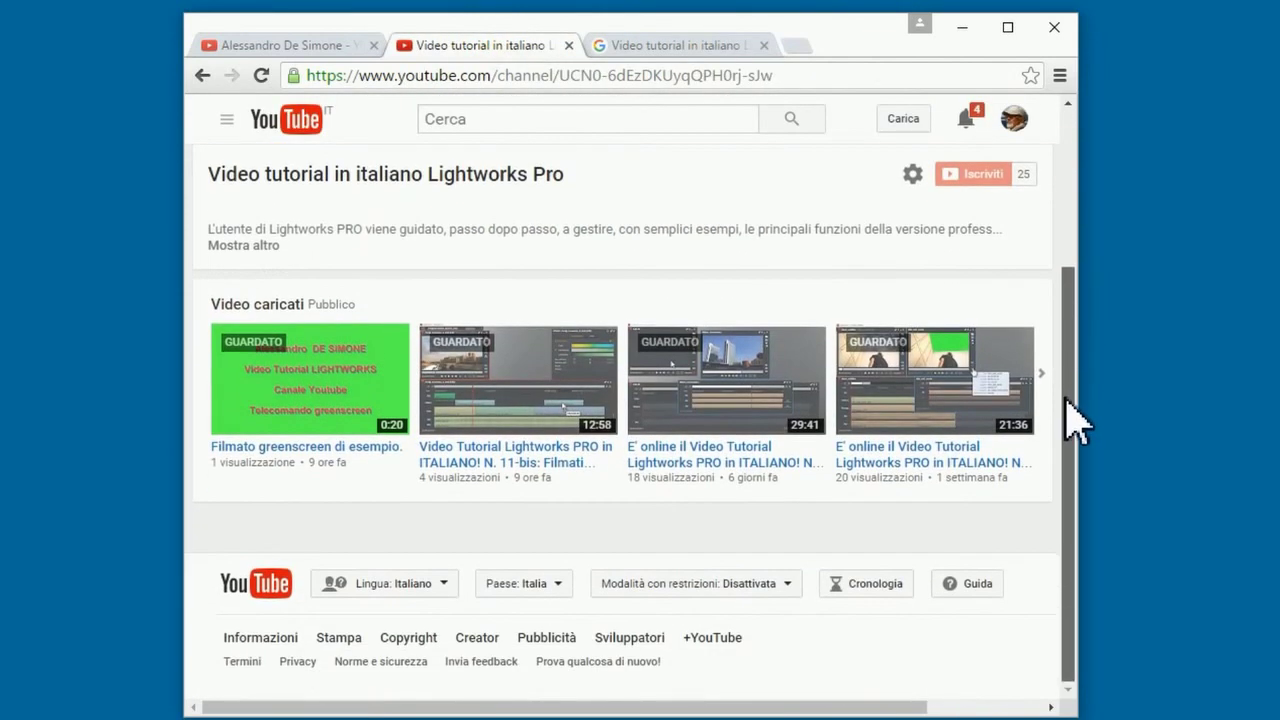
left_click(1042, 374)
left_click(1050, 374)
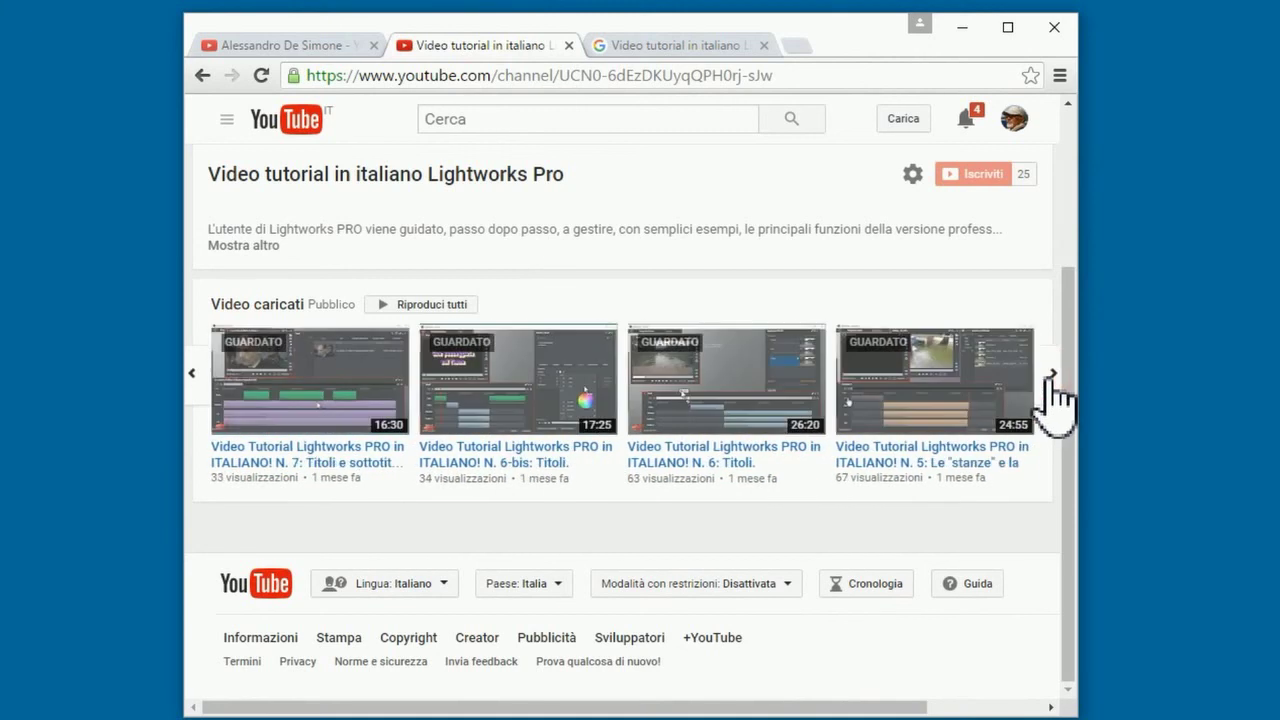
left_click(1050, 374)
left_click(947, 380)
Show the end of the video list on the tutorial author's YouTube channel and load more videos
left_click_drag(1071, 357, 1077, 623)
left_click(334, 44)
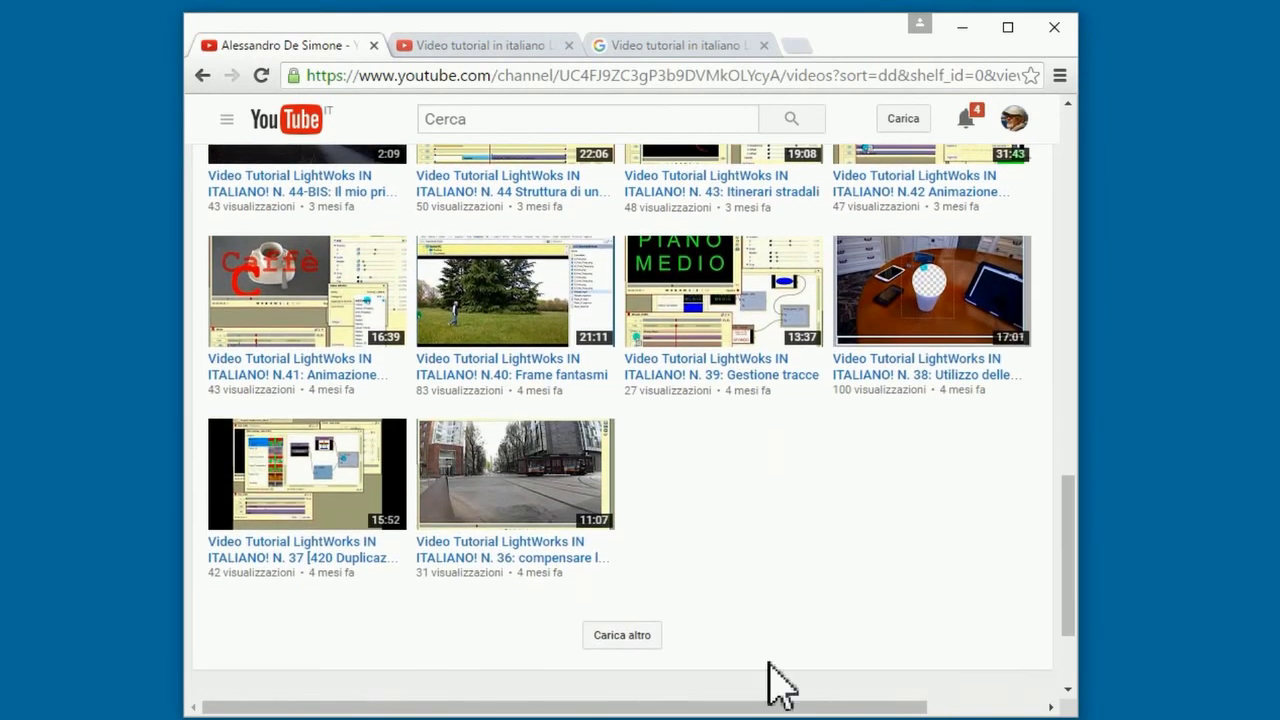
left_click(622, 645)
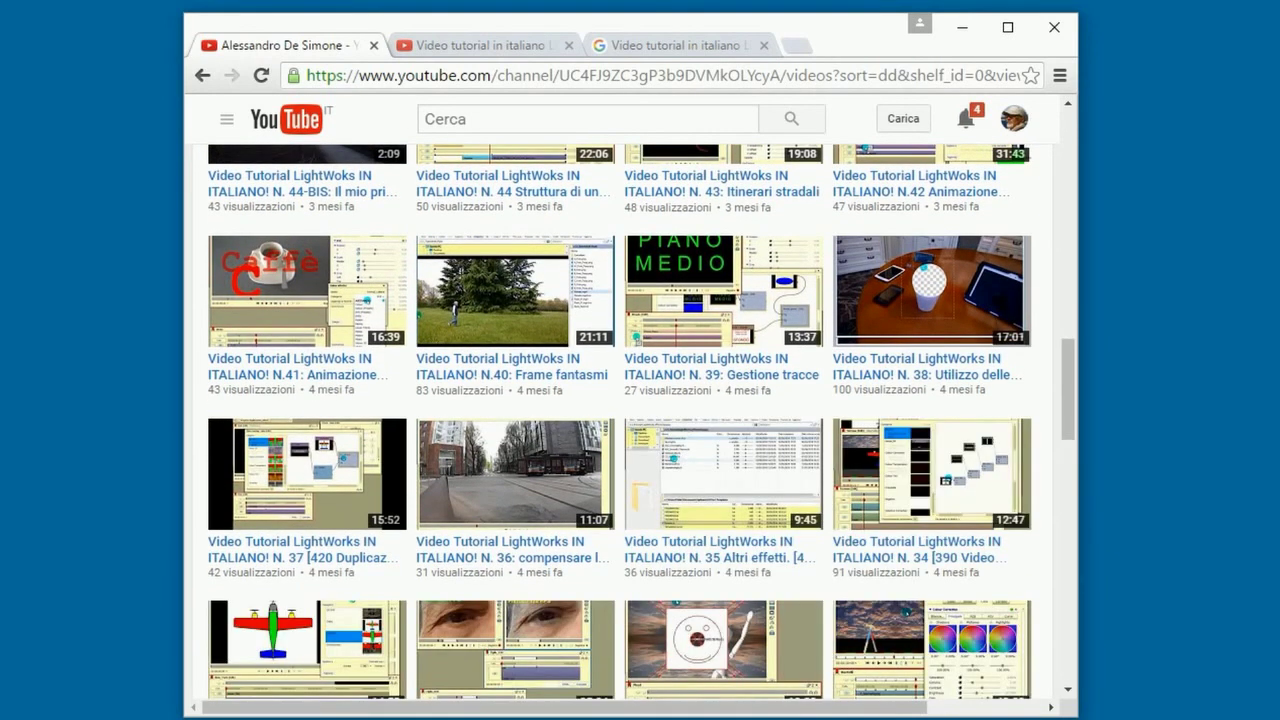